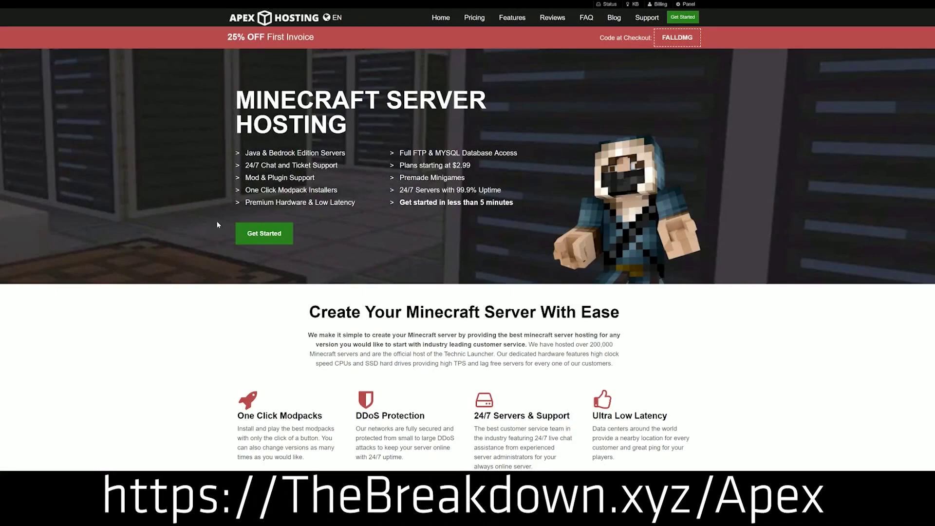
# Review the Apex Hosting feature list, including 24/7 Servers & Support, Automated Backups and Instant Setup.
pyautogui.scroll(-2, 368, 292)
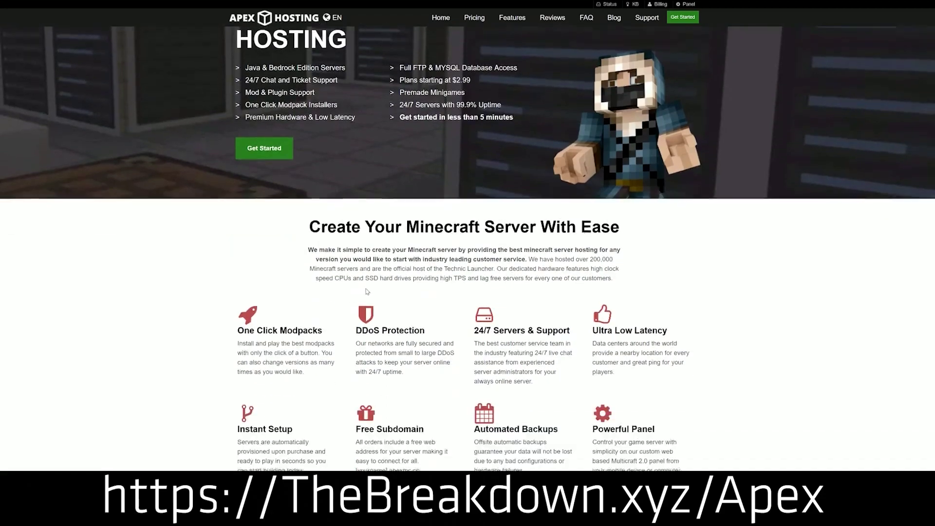
pyautogui.scroll(-2, 368, 291)
pyautogui.moveTo(237, 219); pyautogui.dragTo(572, 222)
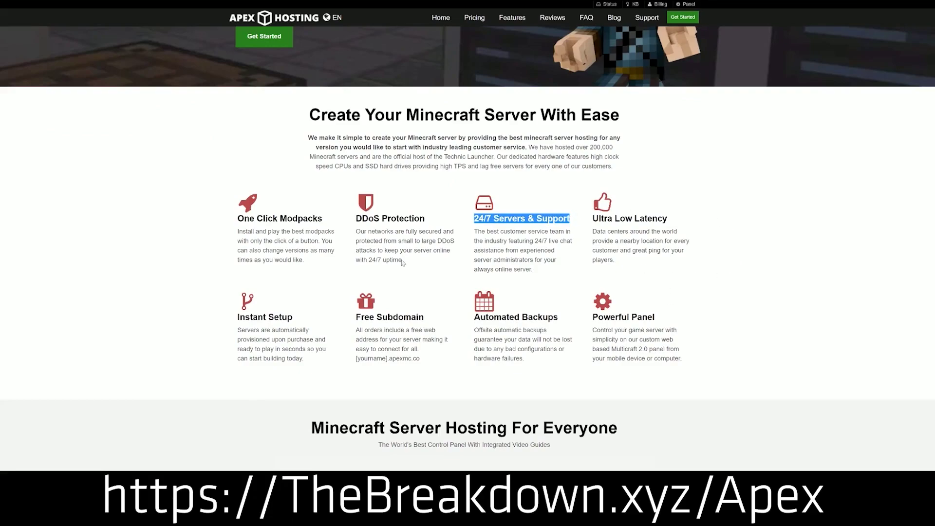
pyautogui.moveTo(472, 318); pyautogui.dragTo(572, 360)
pyautogui.click(471, 320)
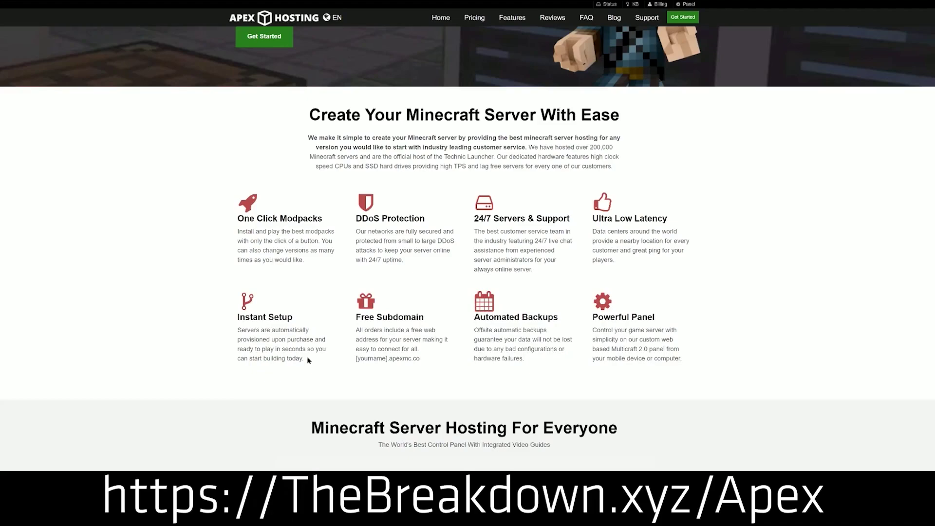
pyautogui.moveTo(310, 360); pyautogui.dragTo(237, 317)
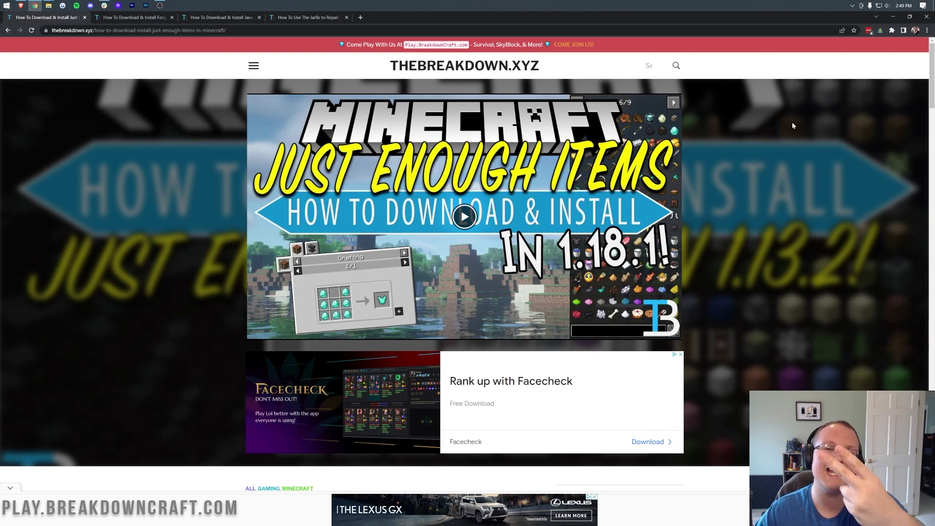
# Open the Just Enough Items download page from the JEI installation article.
pyautogui.scroll(-1, 786, 196)
pyautogui.scroll(-12, 786, 197)
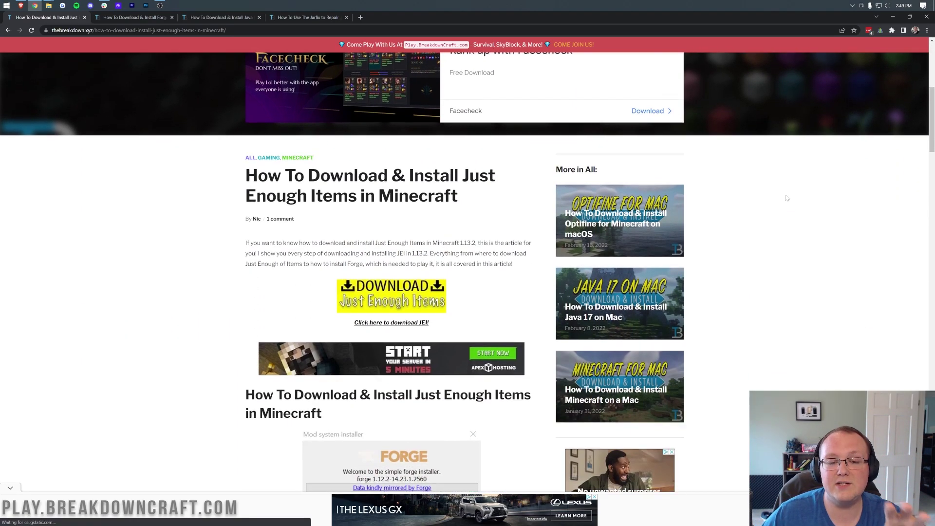
pyautogui.scroll(-8, 786, 197)
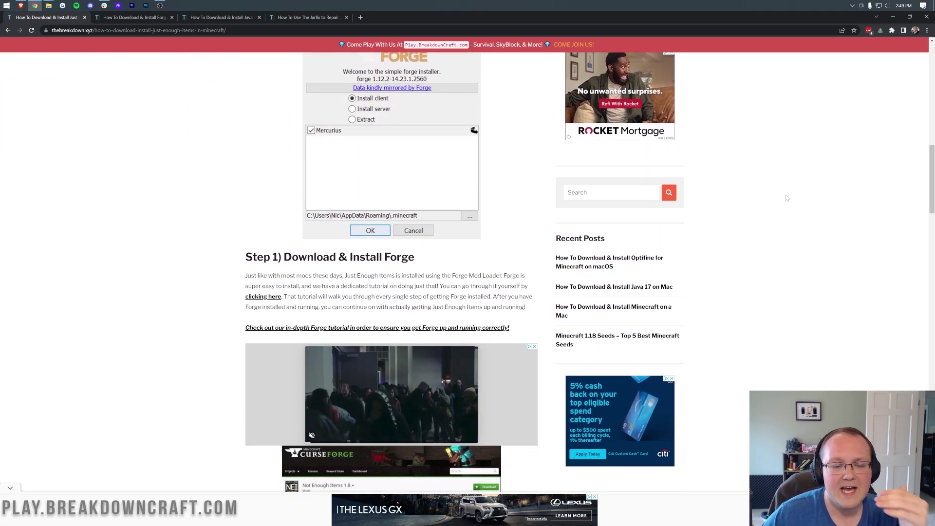
pyautogui.scroll(18, 786, 197)
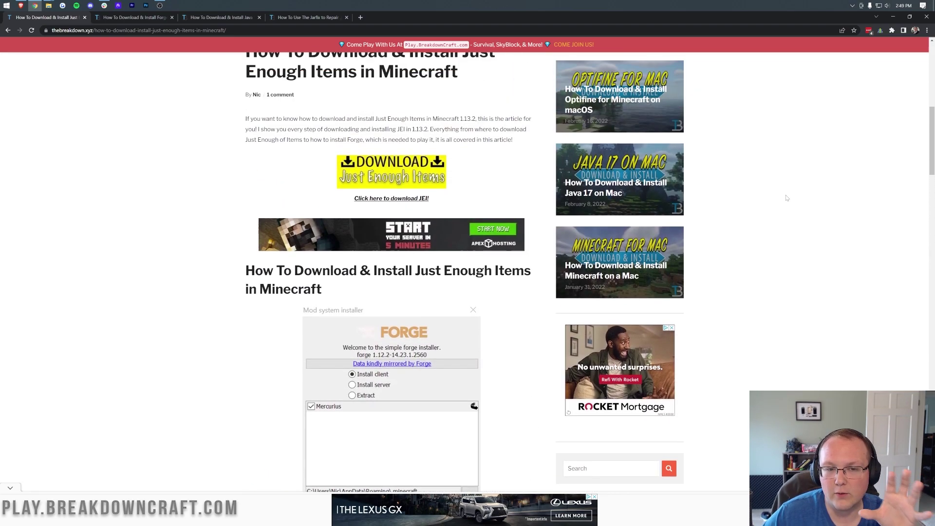
pyautogui.click(374, 222)
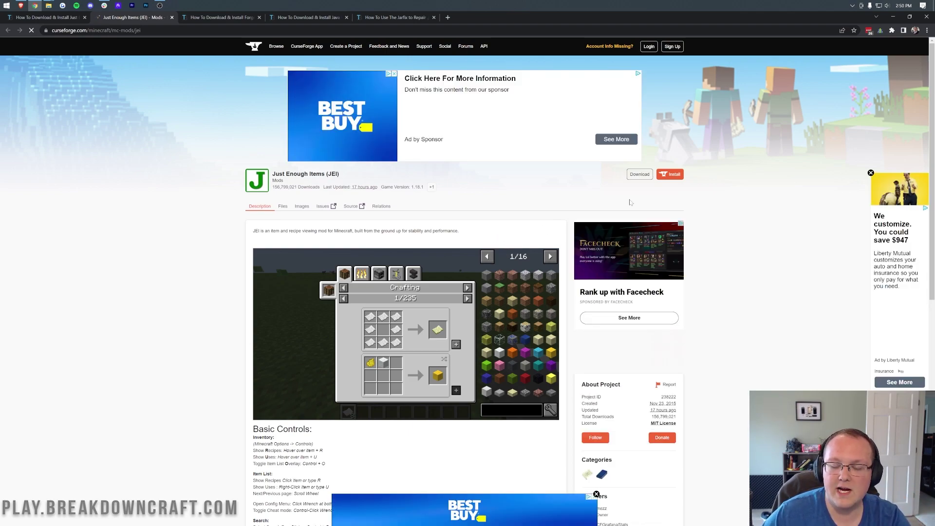
# Download jei-1.18.2-9.4.3.122.jar from the mod's recent Minecraft 1.18 files.
pyautogui.scroll(-6, 629, 259)
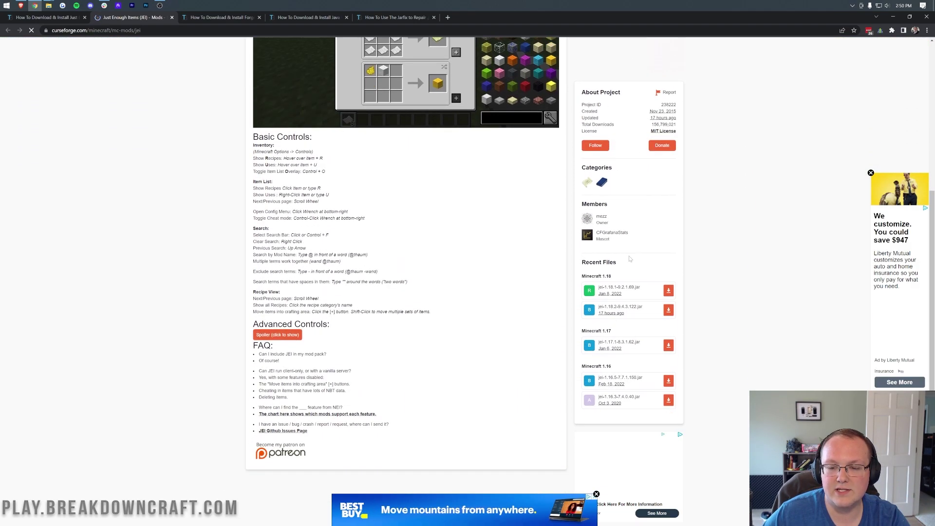
pyautogui.scroll(-1, 660, 229)
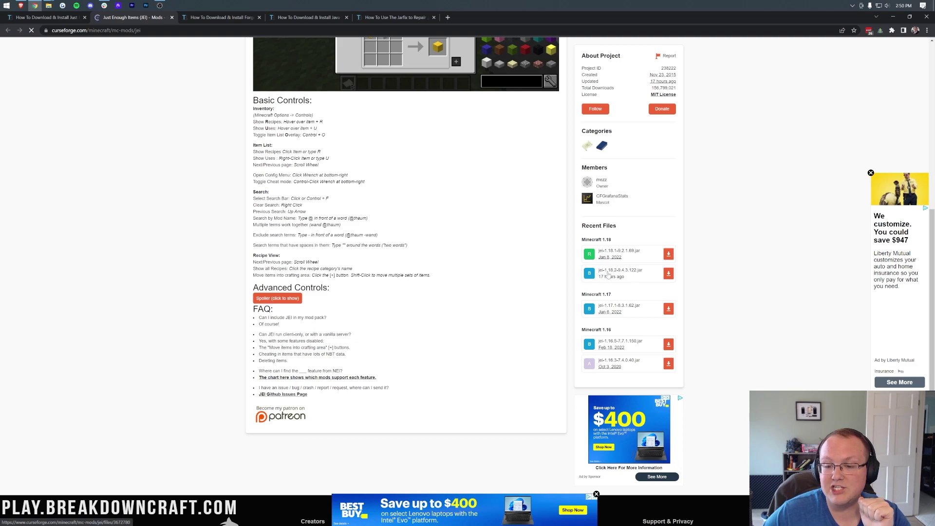
pyautogui.click(668, 273)
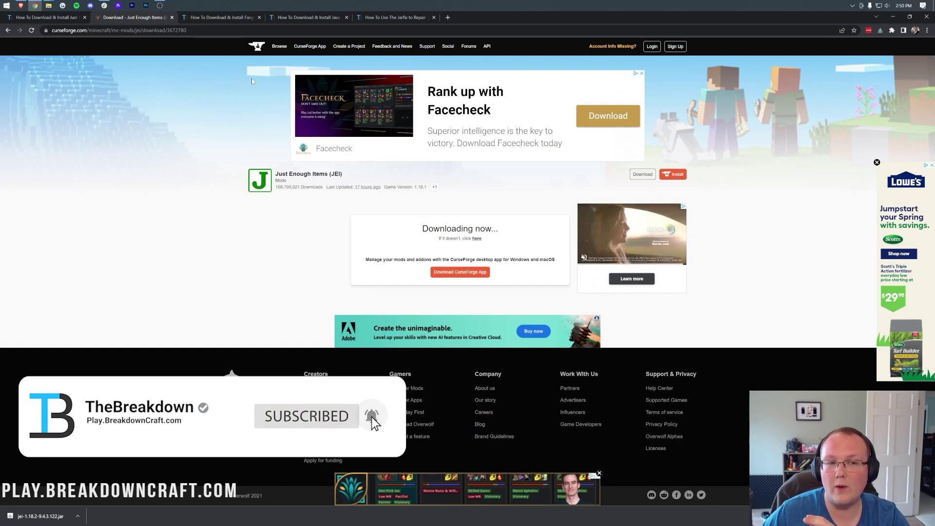
# Switch to the Forge installation article and review its introduction and download section.
pyautogui.click(207, 20)
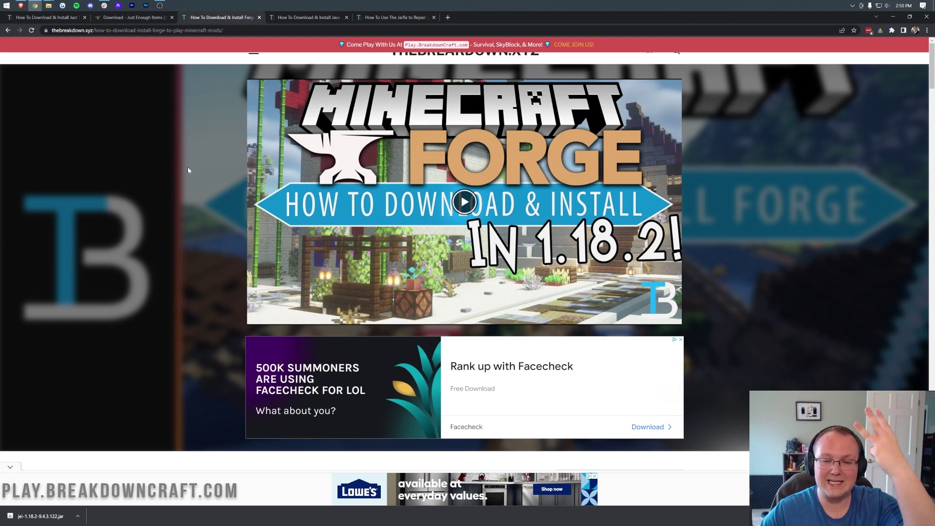
pyautogui.scroll(-7, 186, 175)
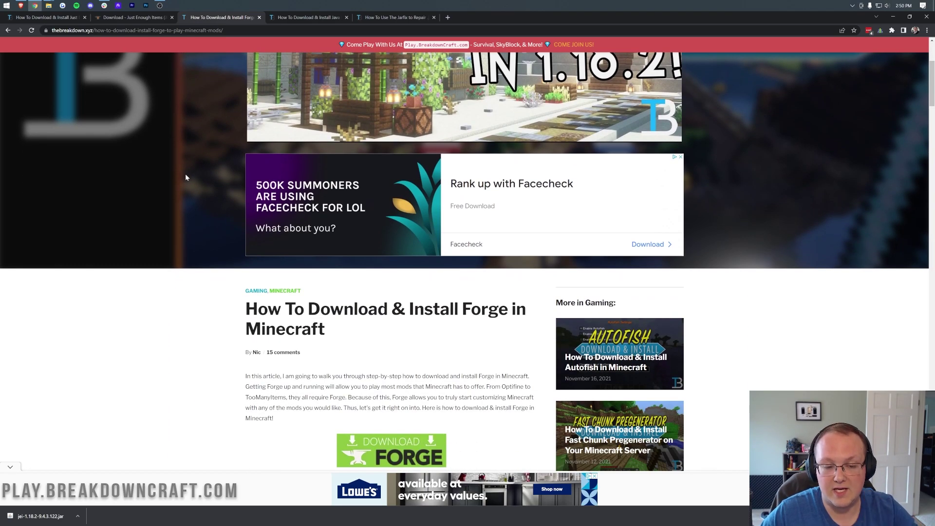
pyautogui.scroll(-1, 185, 176)
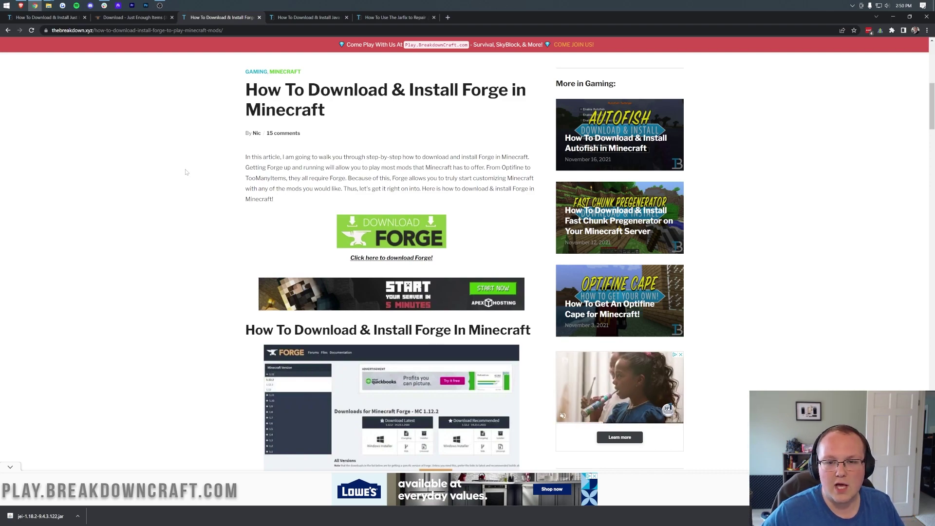
pyautogui.scroll(-3, 205, 143)
pyautogui.scroll(3, 205, 143)
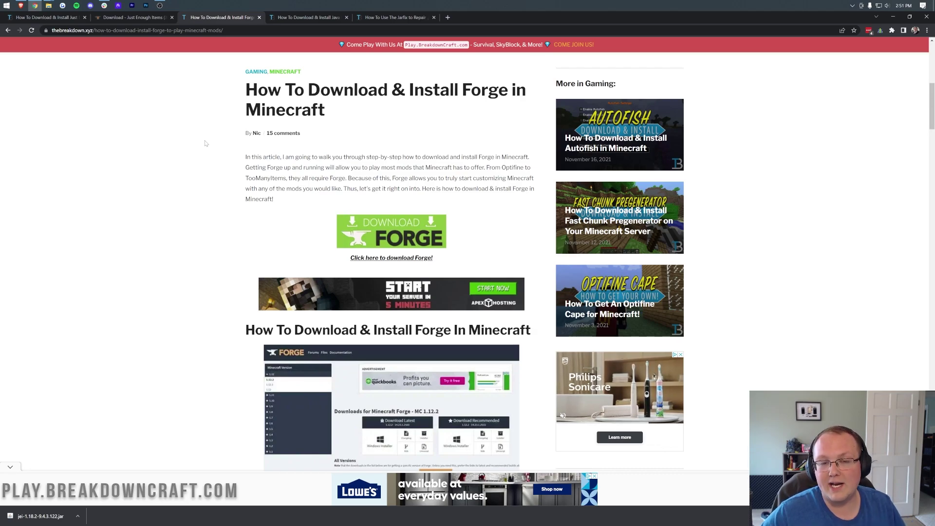
pyautogui.scroll(3, 204, 139)
pyautogui.scroll(-5, 204, 137)
pyautogui.scroll(2, 204, 139)
pyautogui.scroll(-1, 205, 141)
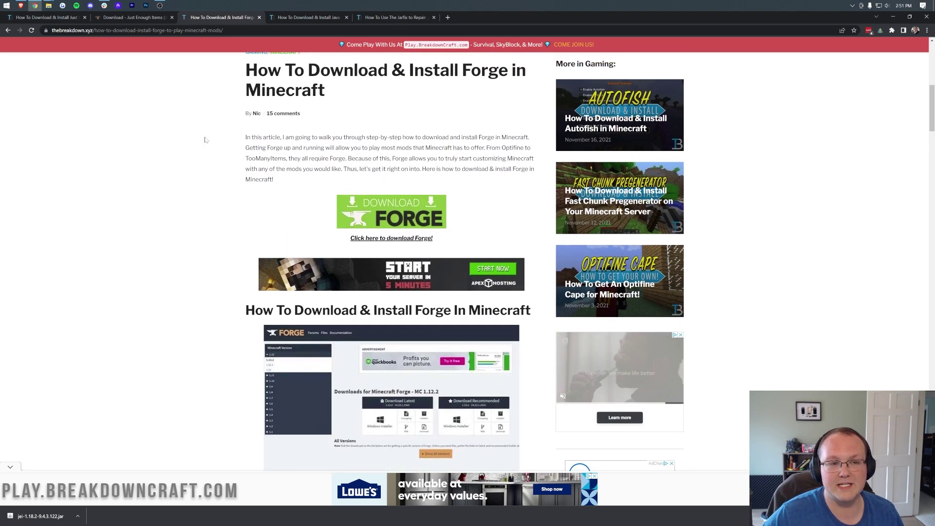
pyautogui.scroll(1, 205, 141)
# Open the Forge download page from the Forge installation article.
pyautogui.hotkey('ctrl', '1')
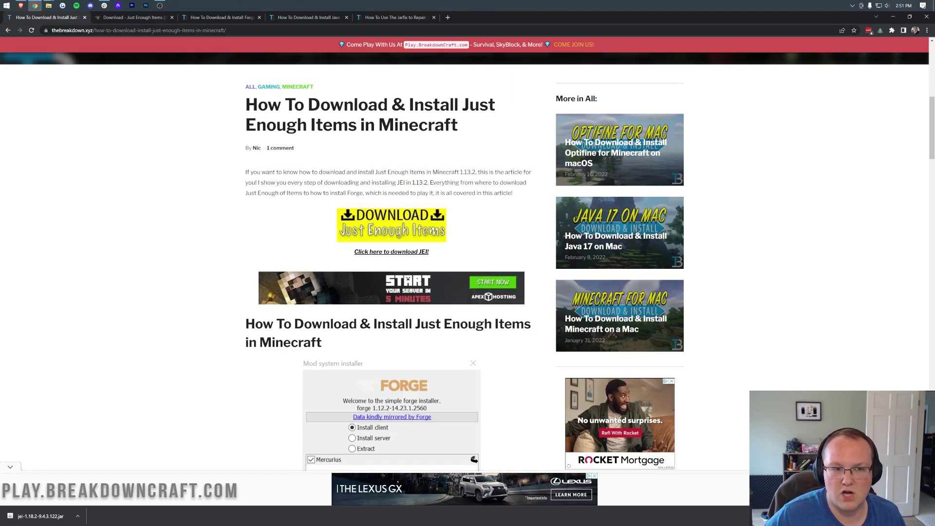
pyautogui.hotkey('ctrl', '3')
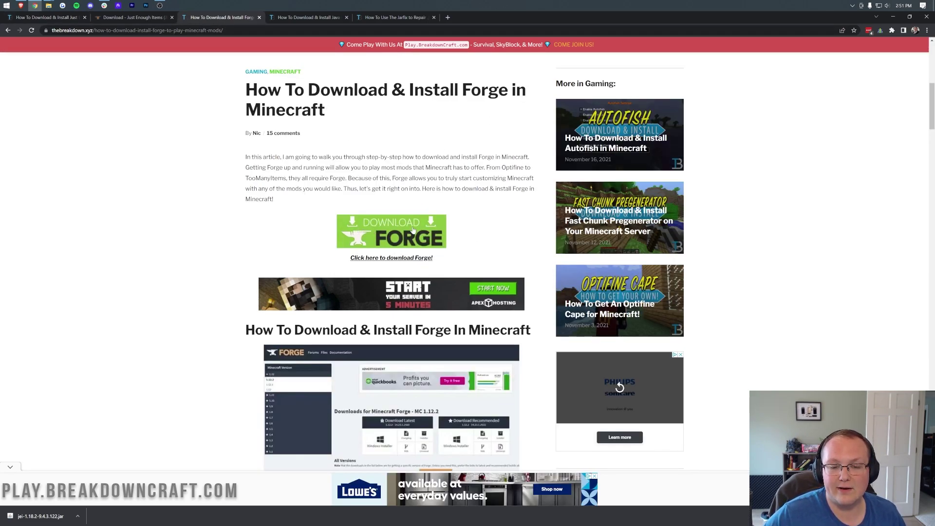
pyautogui.click(371, 227)
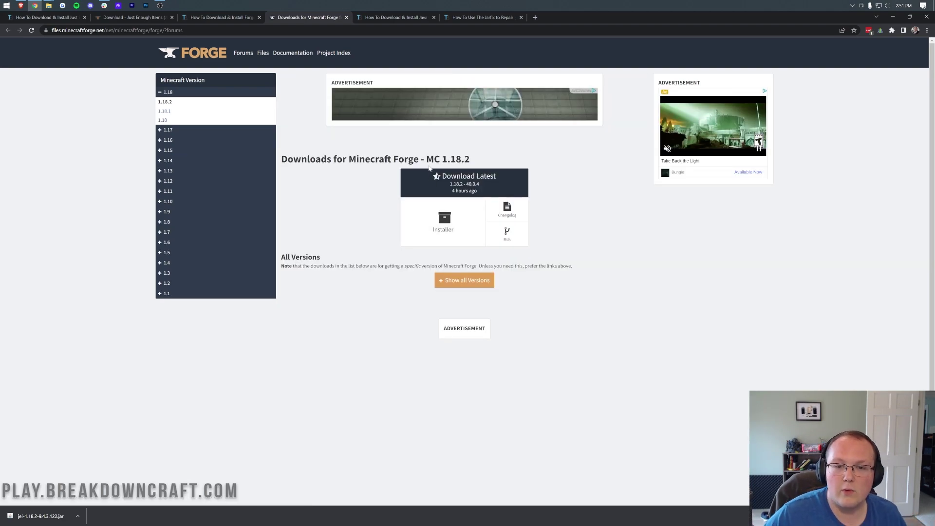
# Download the latest Forge 1.18.2 - 40.0.4 installer, skipping the advertisement page and keeping the file.
pyautogui.moveTo(427, 159); pyautogui.dragTo(470, 160)
pyautogui.click(470, 159)
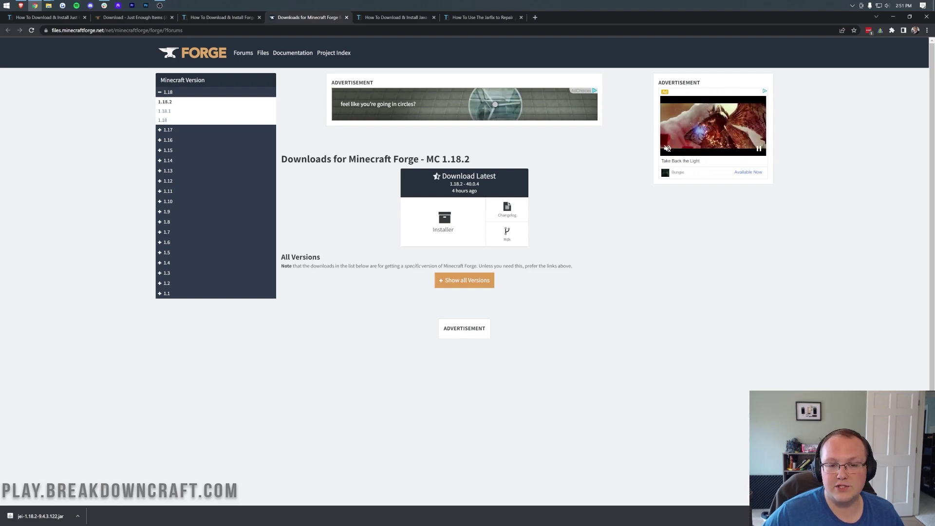
pyautogui.moveTo(426, 159); pyautogui.dragTo(490, 162)
pyautogui.click(490, 162)
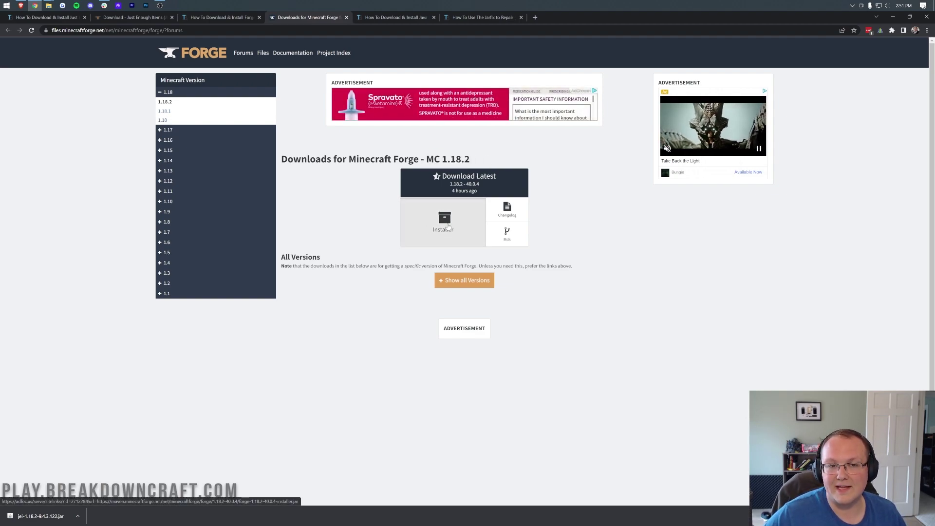
pyautogui.click(496, 213)
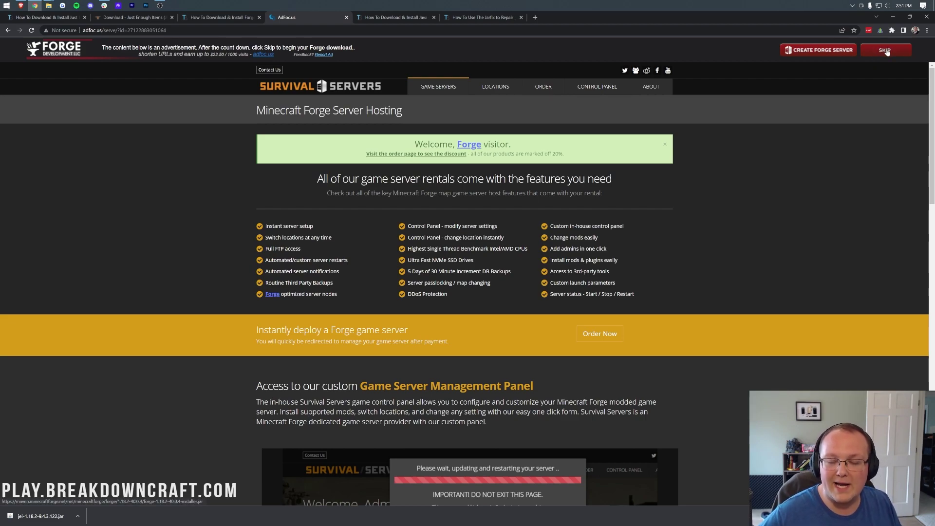
pyautogui.click(886, 51)
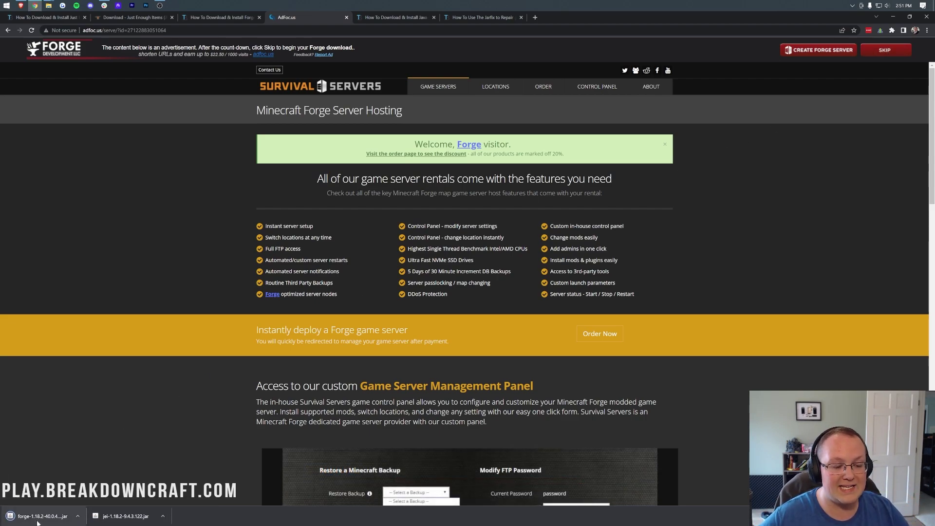
pyautogui.click(37, 517)
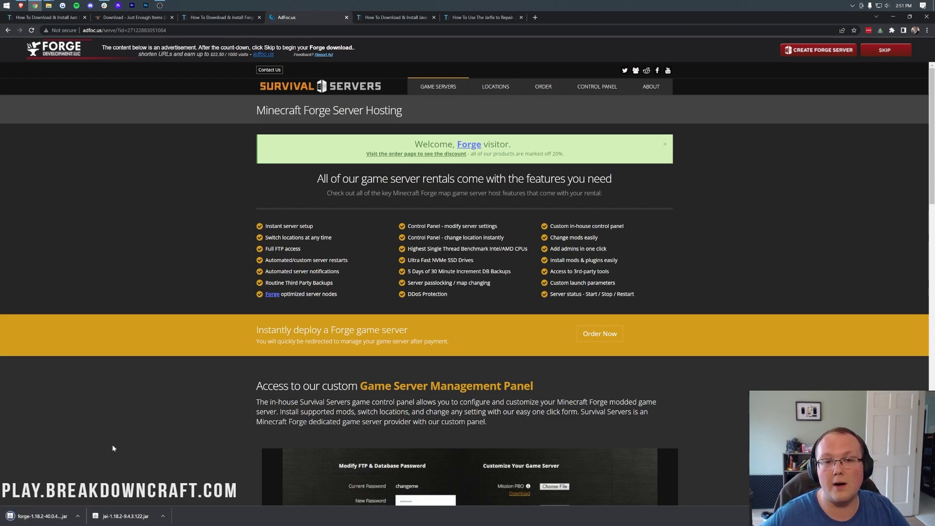
# Find the Downloads folder by searching for "down", move the Forge and JEI jar files to the desktop and close the folder.
pyautogui.click(381, 18)
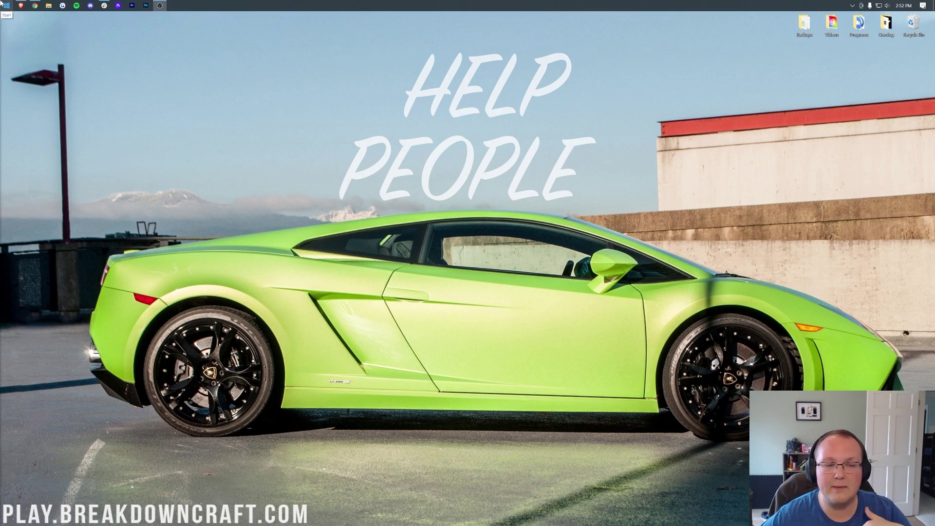
pyautogui.click(2, 4)
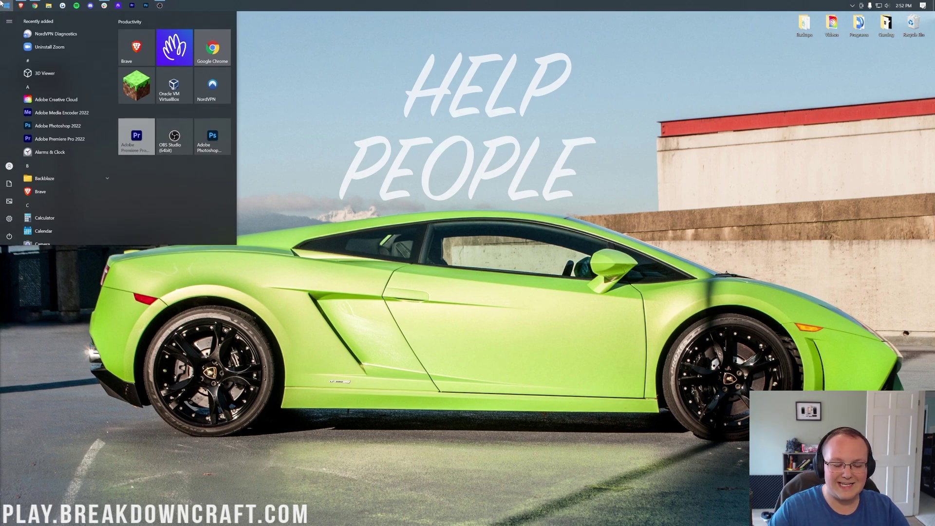
pyautogui.write('down')
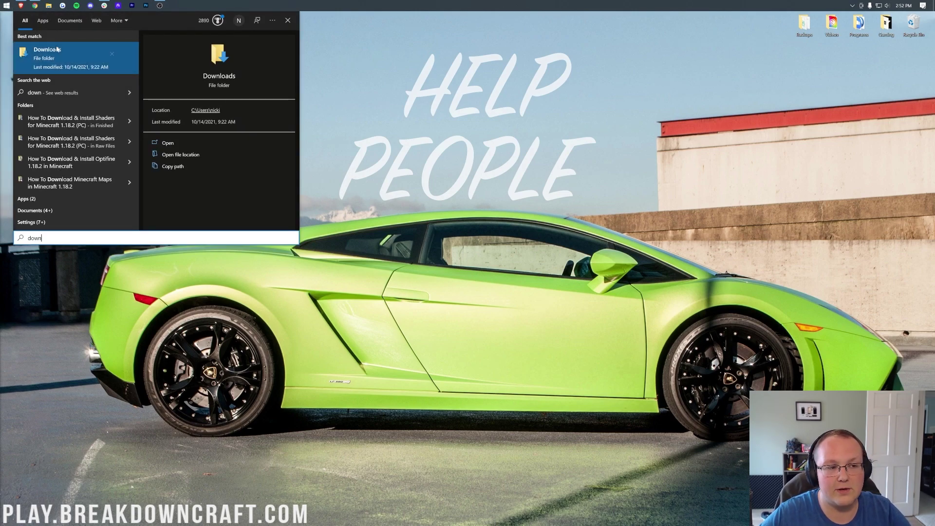
pyautogui.click(57, 49)
pyautogui.moveTo(559, 128); pyautogui.dragTo(370, 133)
pyautogui.moveTo(370, 235); pyautogui.dragTo(313, 98)
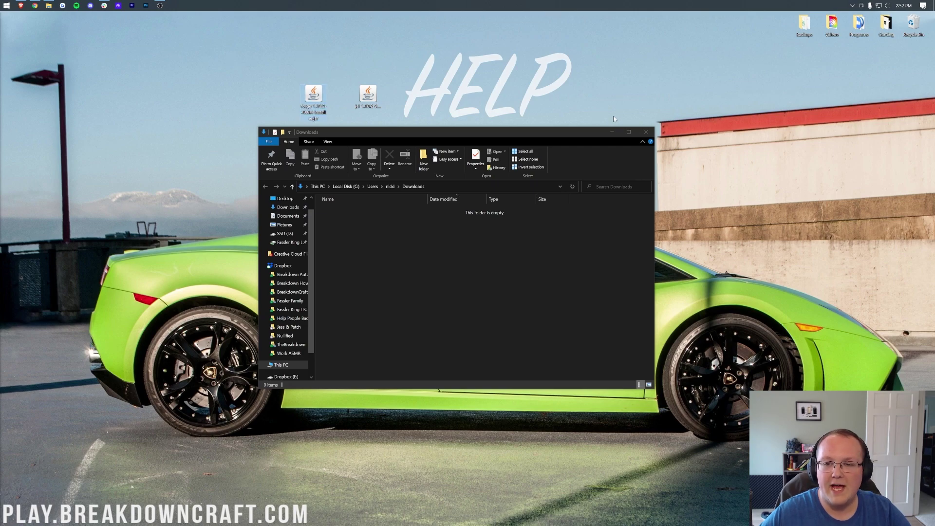
pyautogui.click(646, 132)
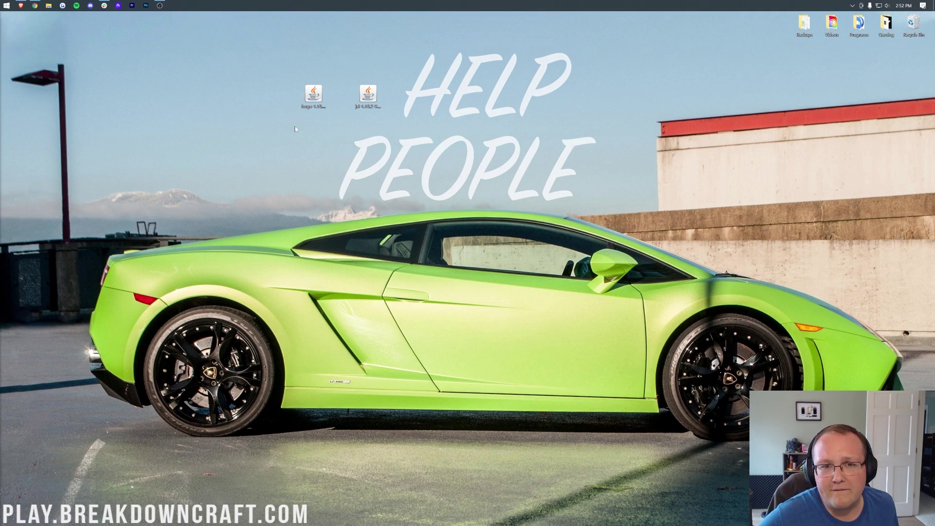
# Open the Forge installer on the desktop with Java(TM) Platform SE binary, and close it without installing.
pyautogui.rightClick(316, 100)
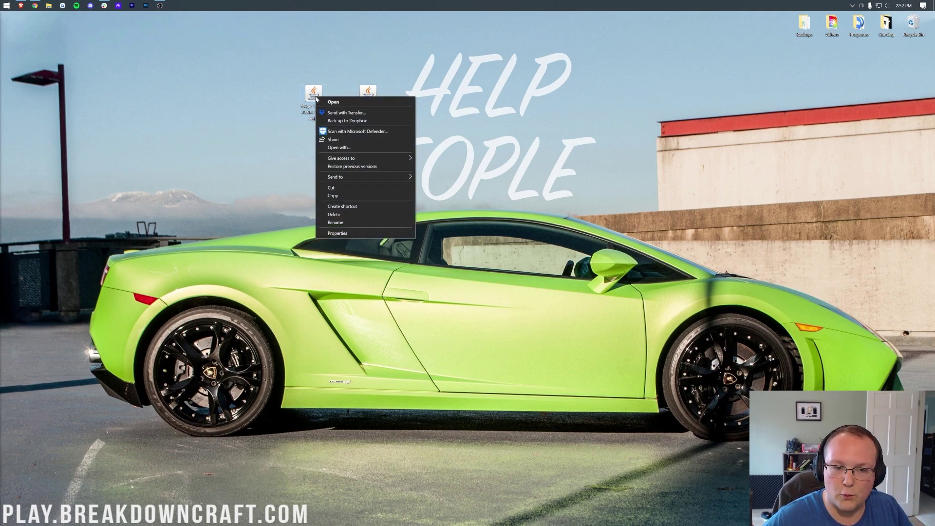
pyautogui.click(341, 148)
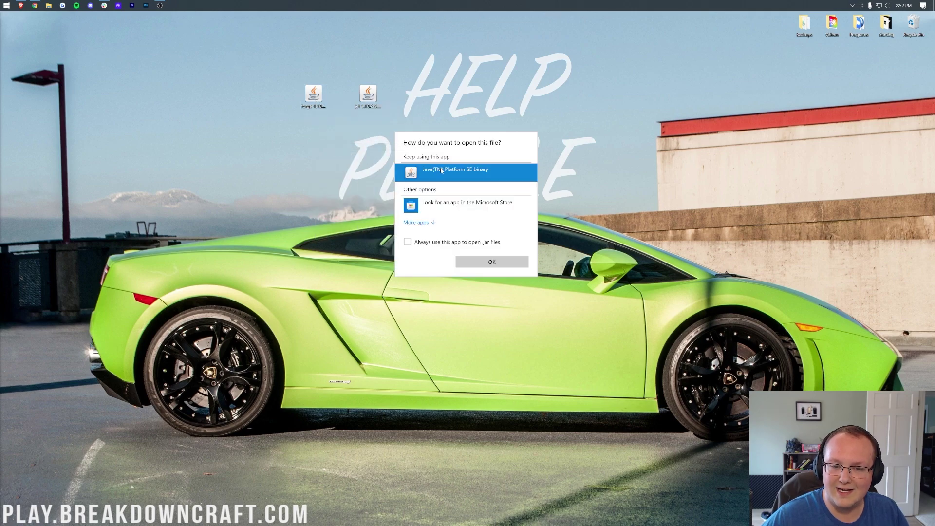
pyautogui.click(481, 262)
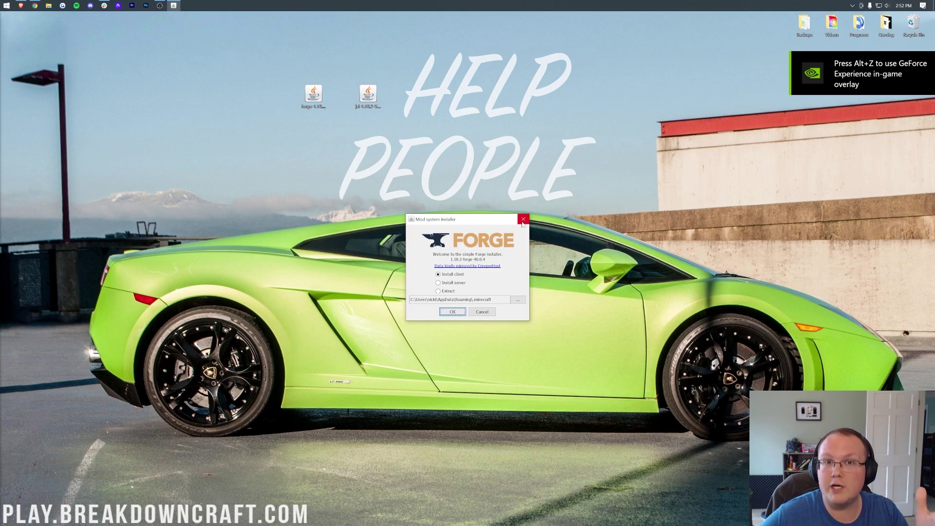
pyautogui.click(522, 223)
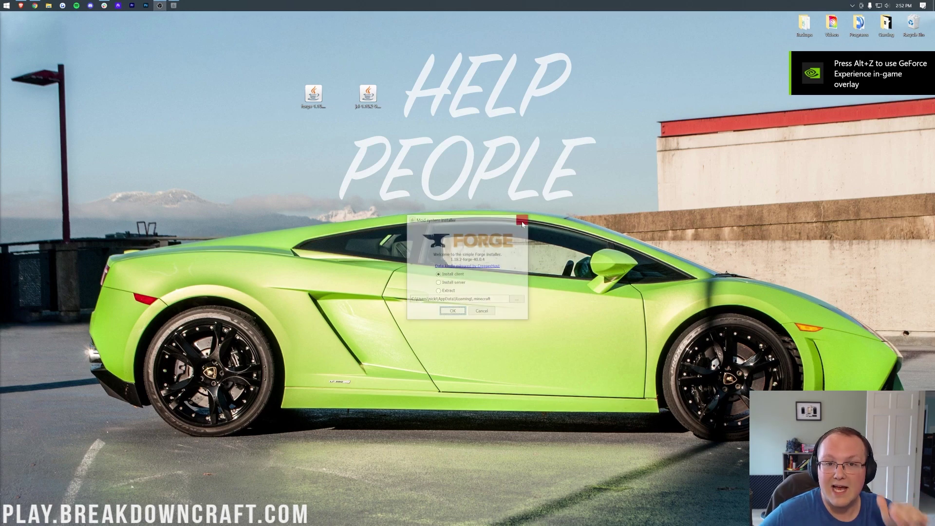
# Review the Java download and installation article and the Jarfix article in the browser, and return to the desktop.
pyautogui.click(35, 7)
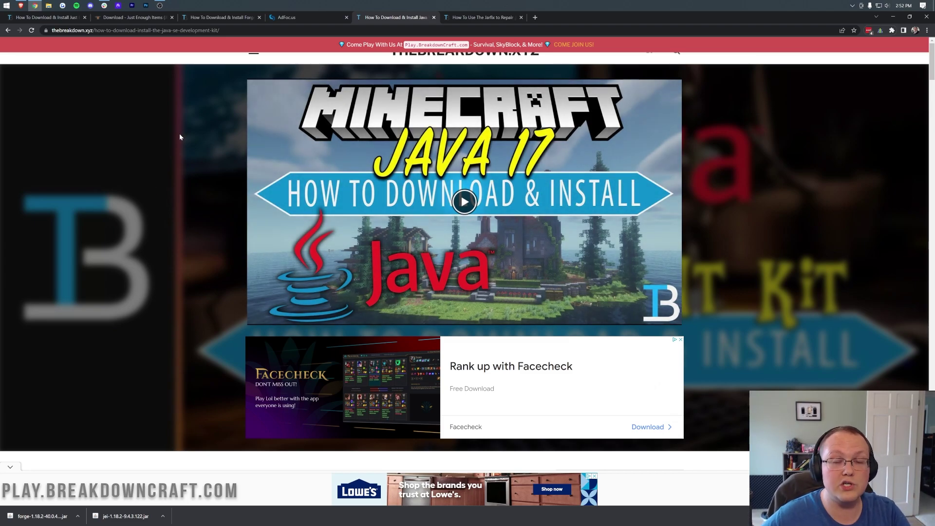
pyautogui.scroll(-3, 432, 189)
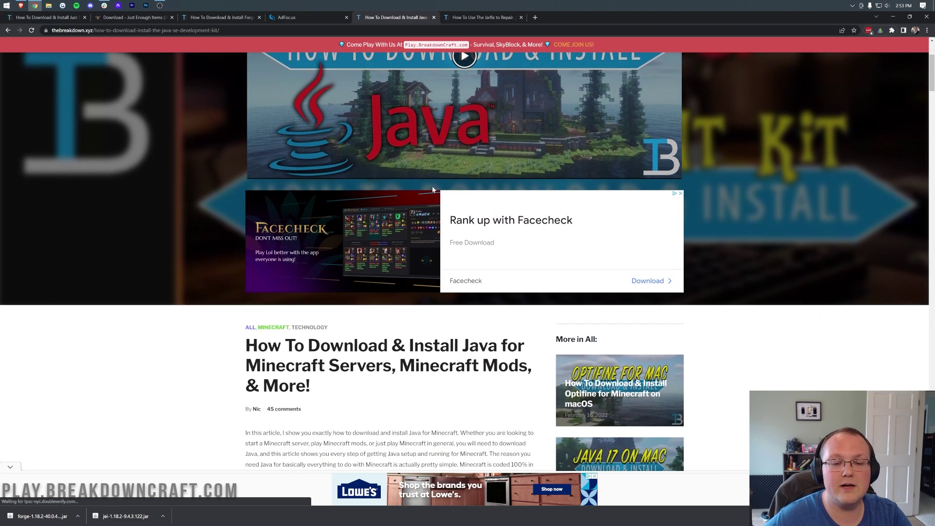
pyautogui.scroll(-12, 432, 190)
pyautogui.scroll(-7, 295, 174)
pyautogui.scroll(5, 295, 175)
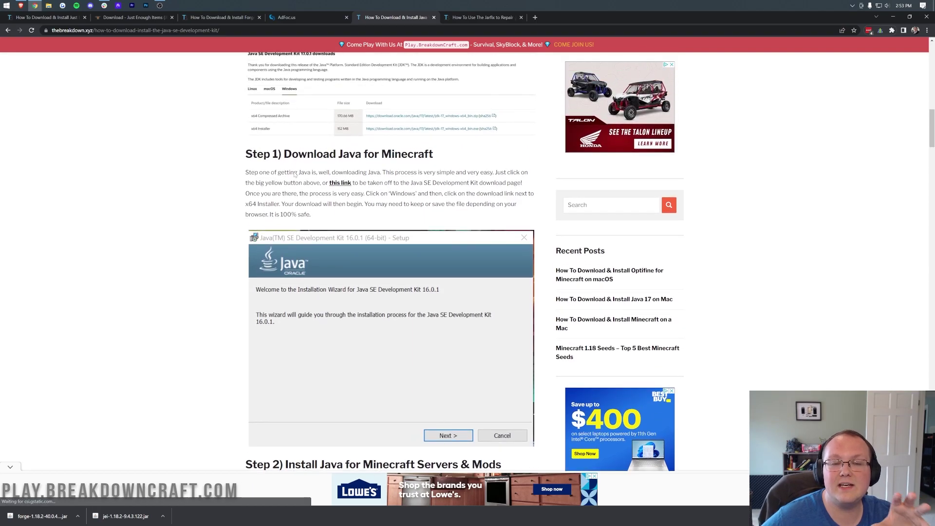
pyautogui.scroll(17, 294, 175)
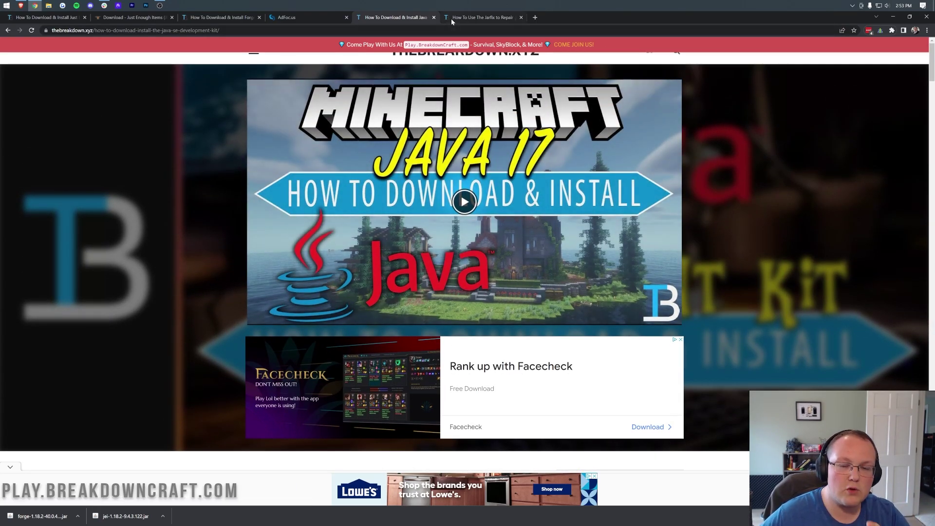
pyautogui.click(451, 18)
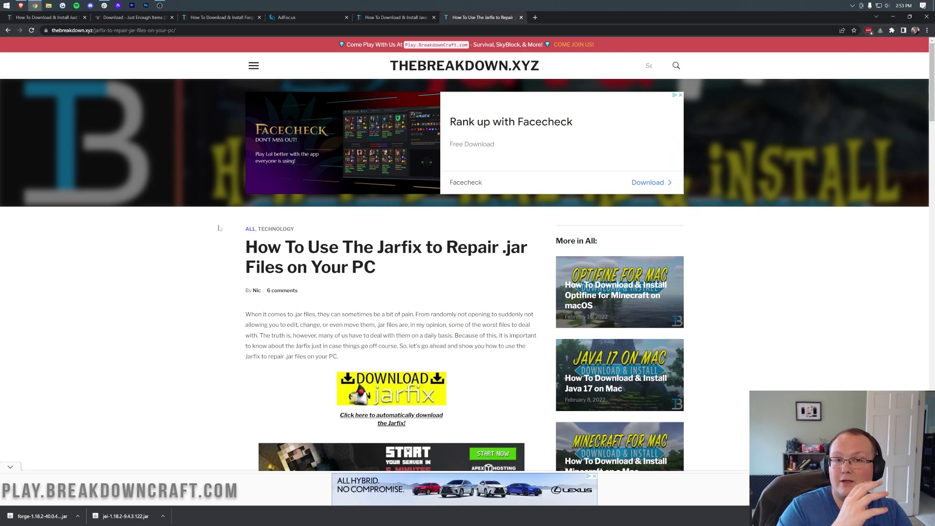
pyautogui.click(893, 17)
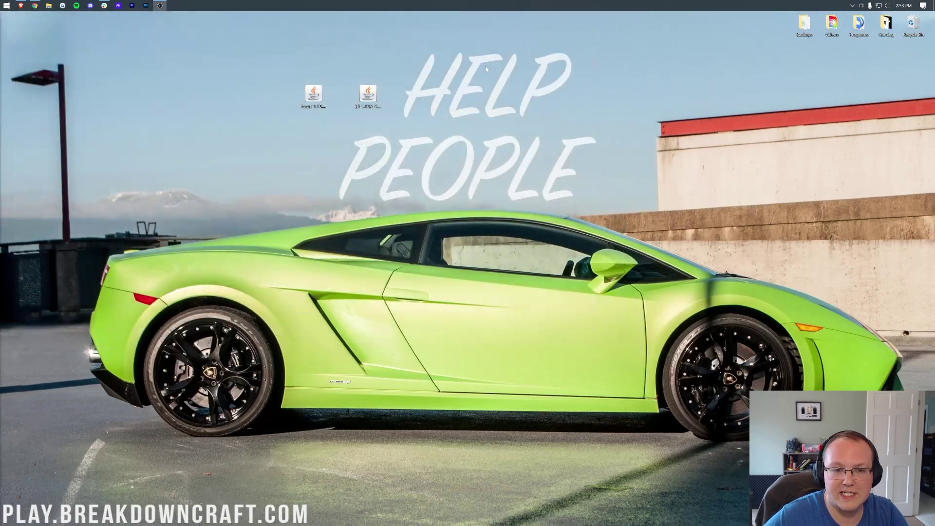
# Open the Forge installer with Java(TM) Platform SE binary and install the 1.18.2-forge-40.0.4 client into the default .minecraft folder.
pyautogui.rightClick(314, 95)
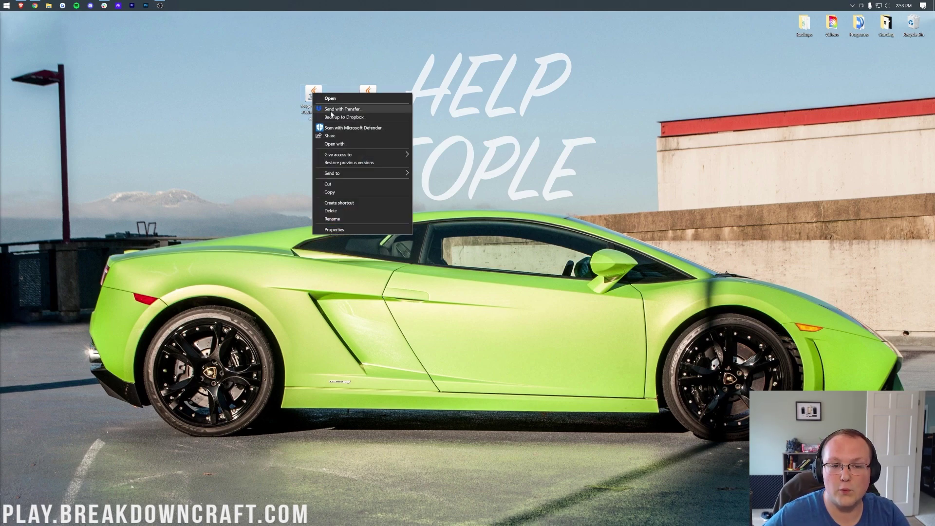
pyautogui.click(345, 145)
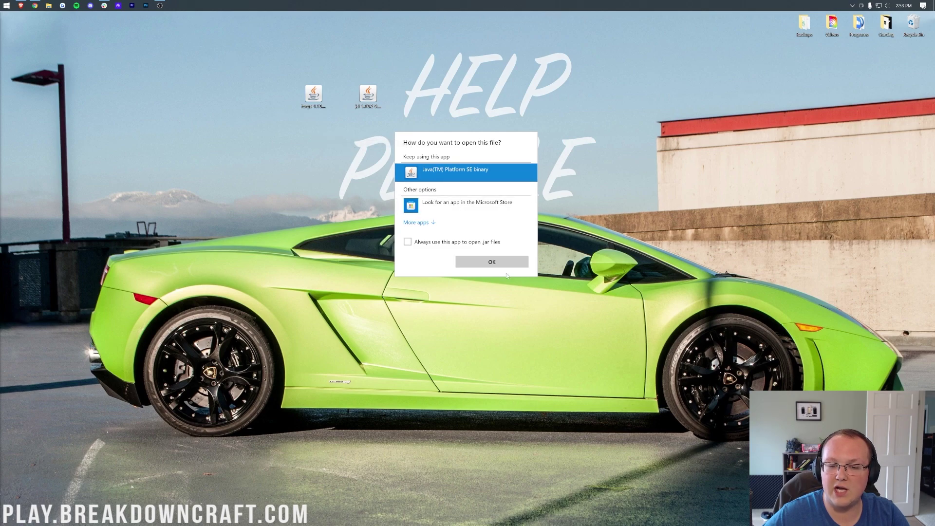
pyautogui.click(492, 261)
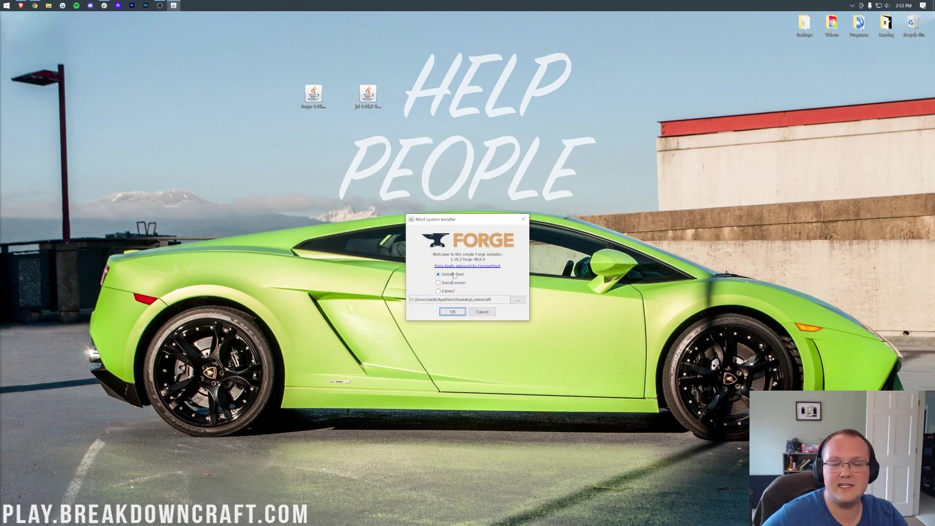
pyautogui.click(452, 312)
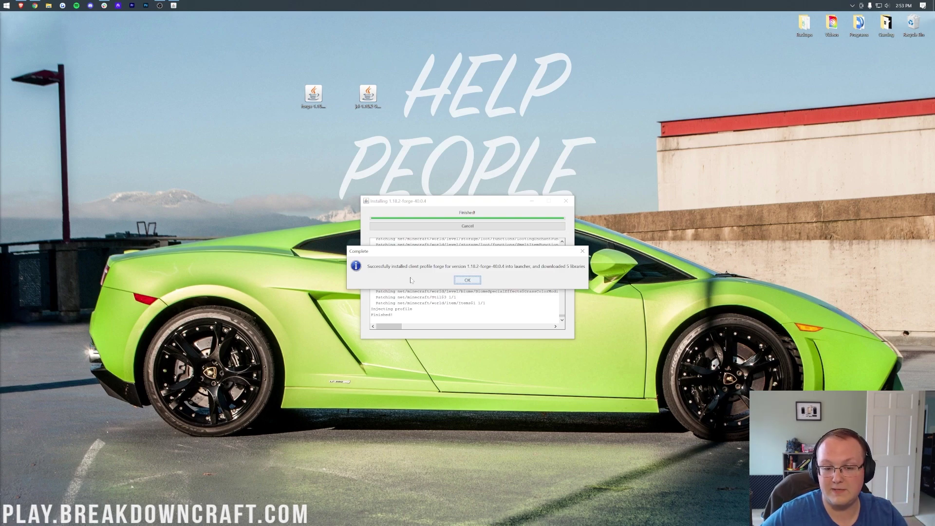
pyautogui.click(467, 281)
# Move the Forge installer from the desktop to the Recycle Bin and open the Minecraft Launcher.
pyautogui.moveTo(313, 95); pyautogui.dragTo(921, 14)
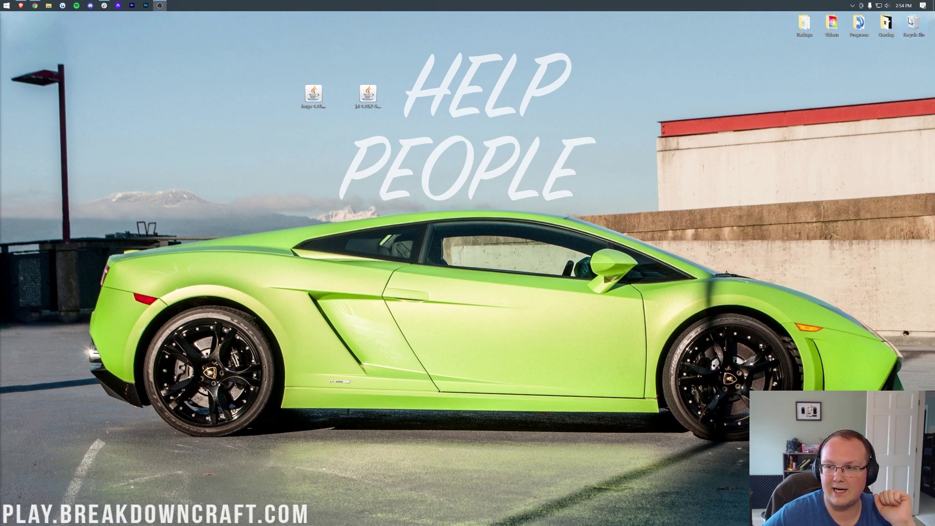
pyautogui.click(361, 90)
pyautogui.click(6, 6)
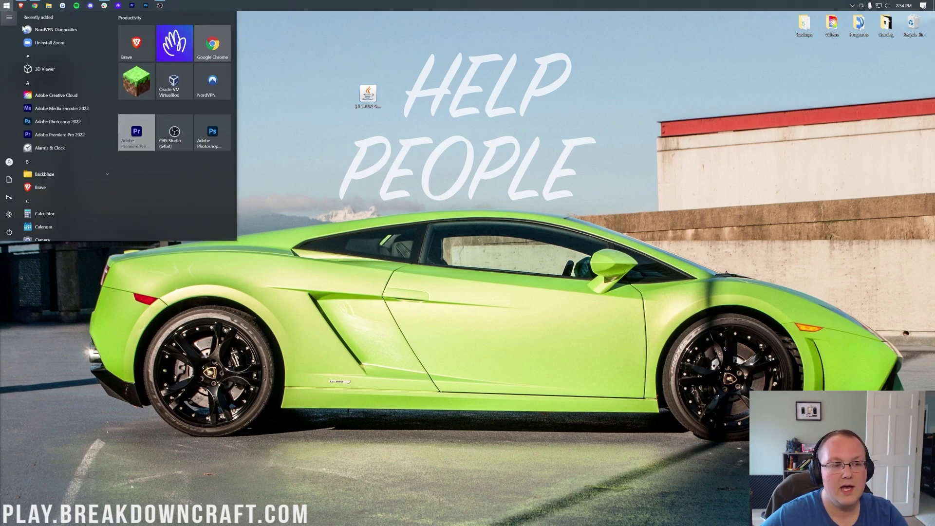
pyautogui.click(470, 235)
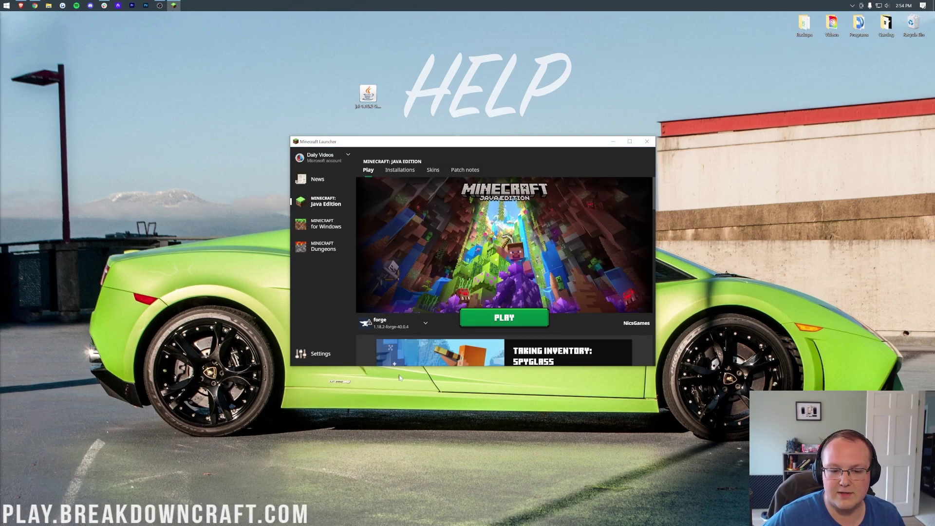
# Choose the forge 1.18.2-forge-40.0.4 installation for play, start it and cancel the launch.
pyautogui.click(393, 329)
pyautogui.click(428, 329)
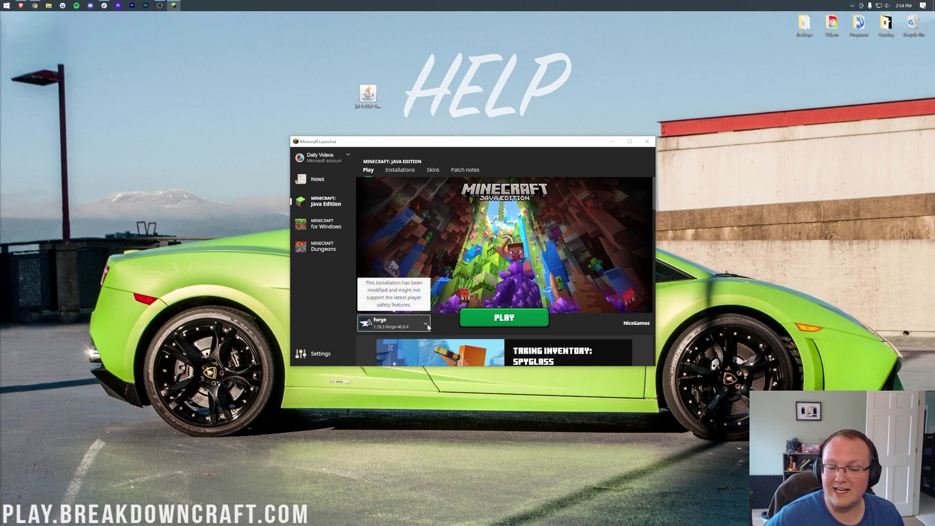
pyautogui.click(427, 325)
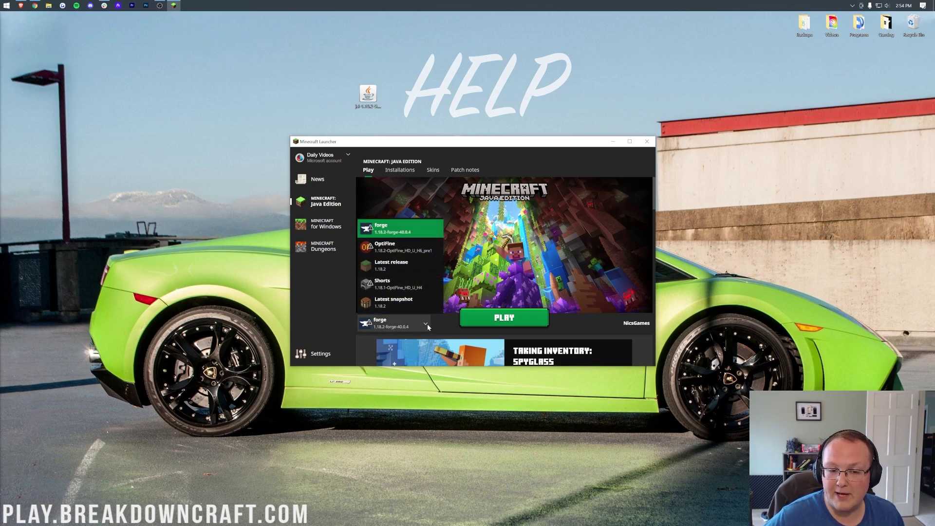
pyautogui.click(408, 237)
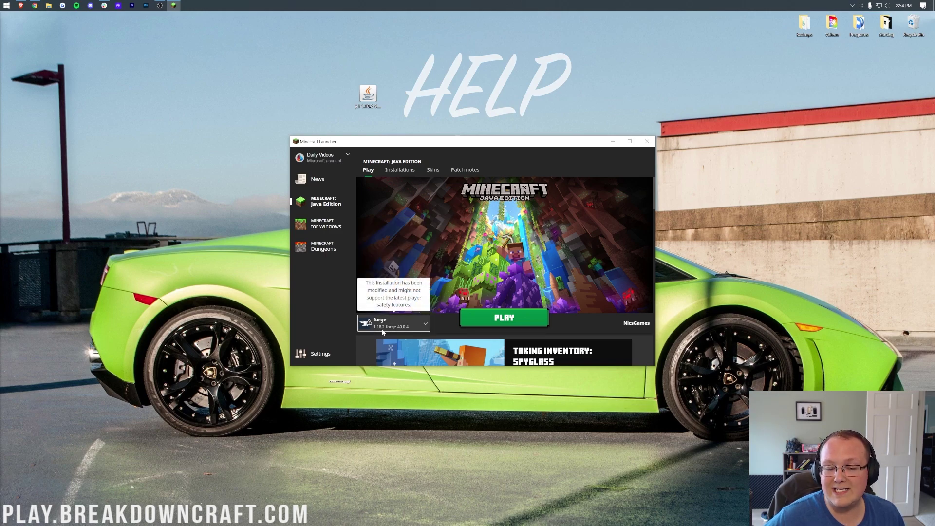
pyautogui.click(480, 319)
pyautogui.click(517, 296)
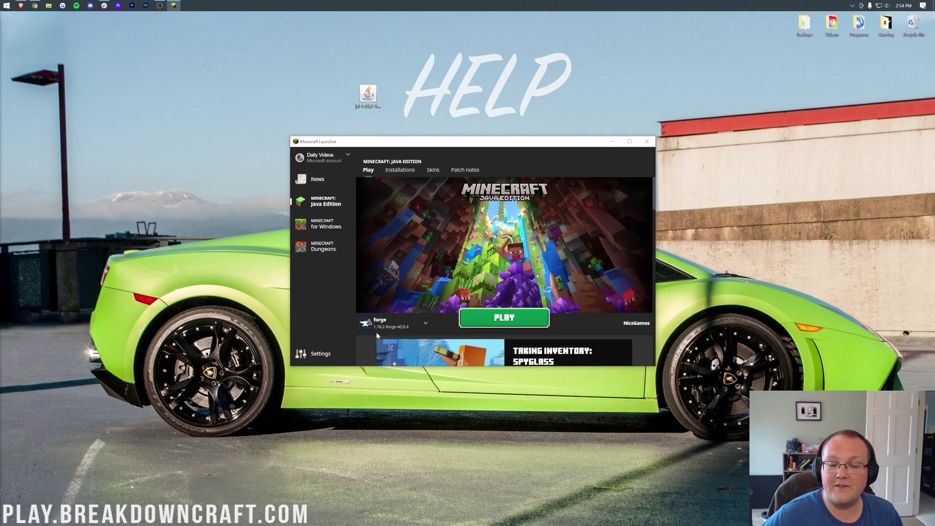
# Show the full list of installations with Modded versions included, and start the forge installation but cancel the launch.
pyautogui.click(386, 326)
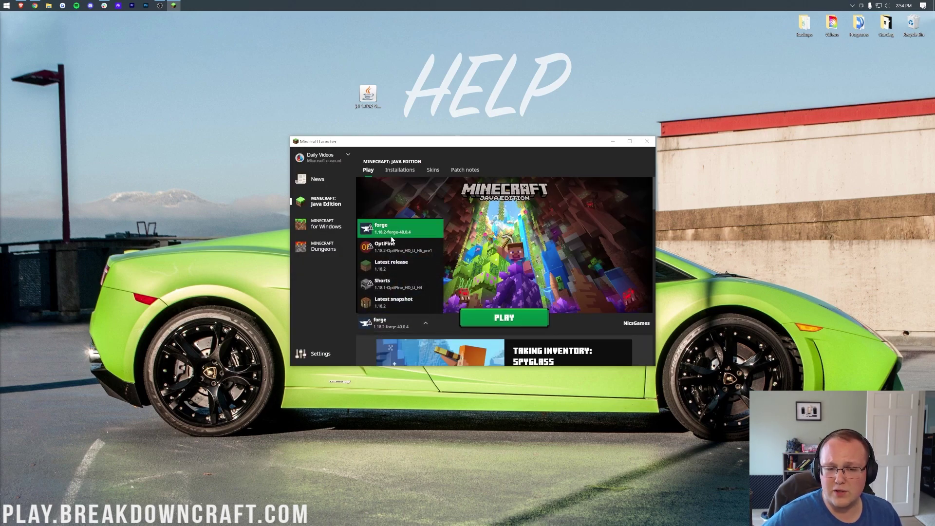
pyautogui.click(403, 170)
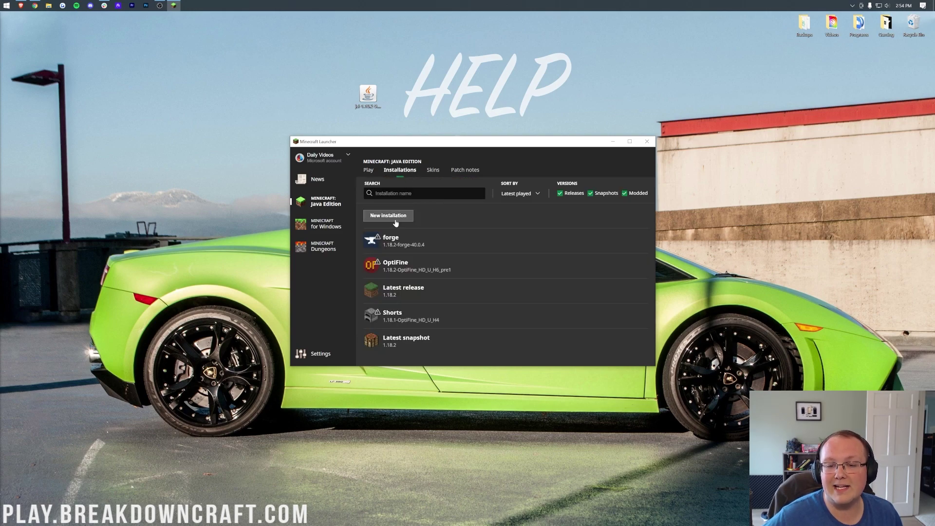
pyautogui.click(630, 194)
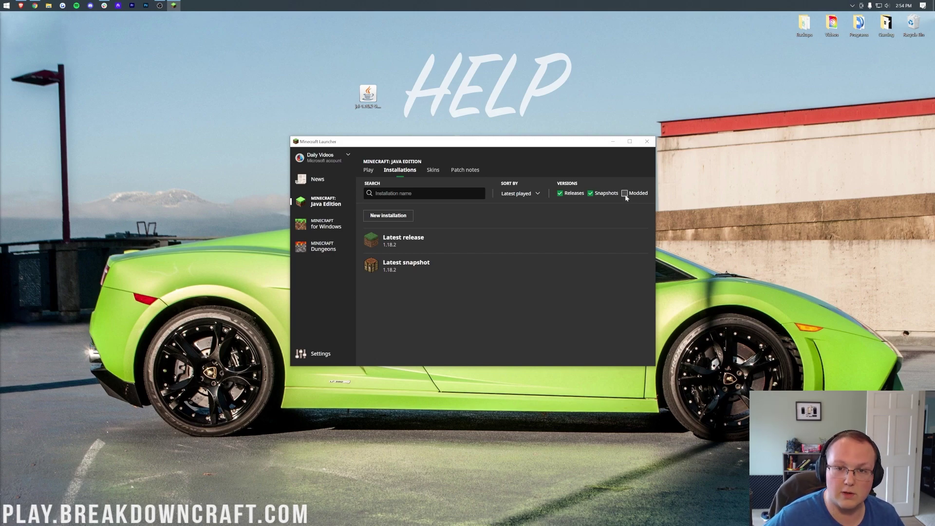
pyautogui.click(626, 195)
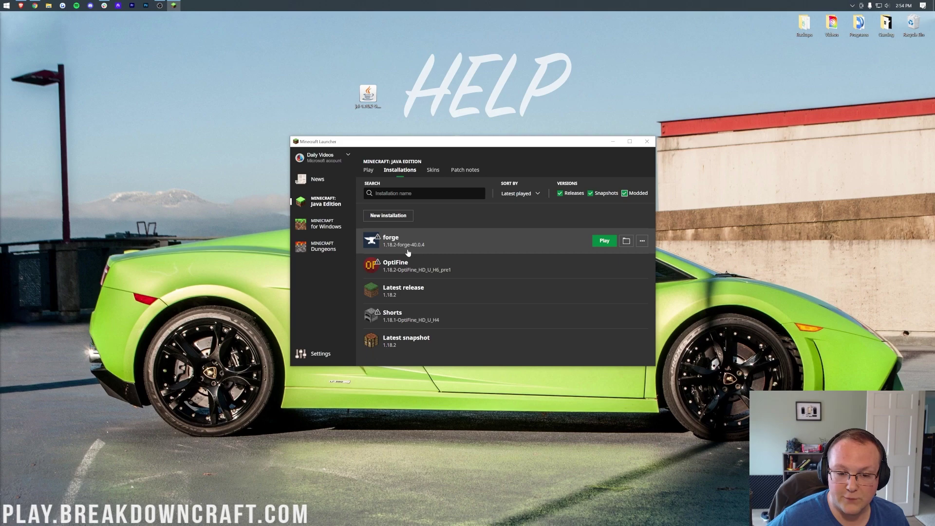
pyautogui.click(603, 241)
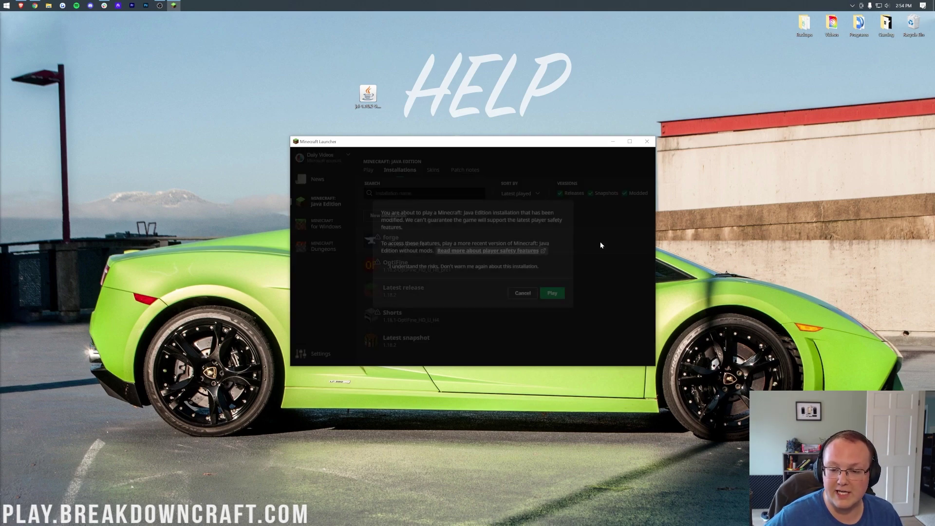
pyautogui.click(524, 294)
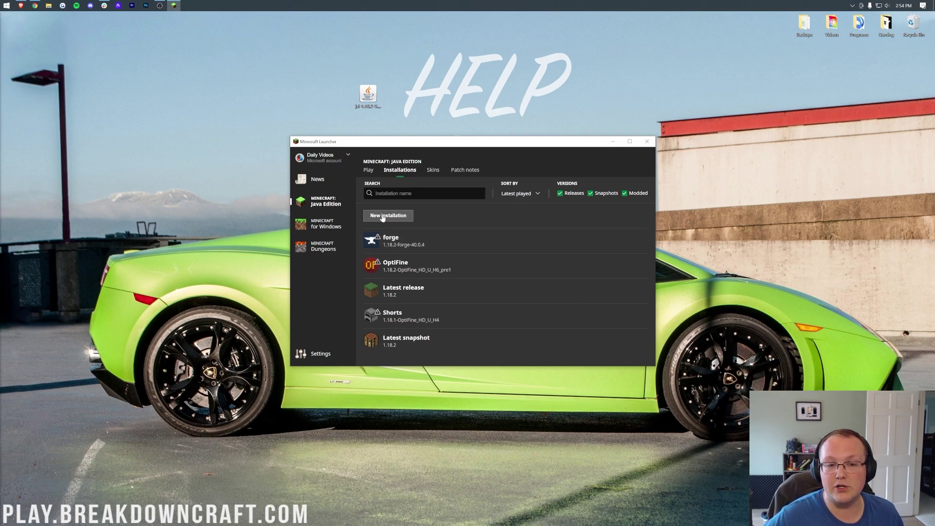
# Begin a new Java Edition installation and name it Play.BreakdownCraft.com.
pyautogui.click(405, 216)
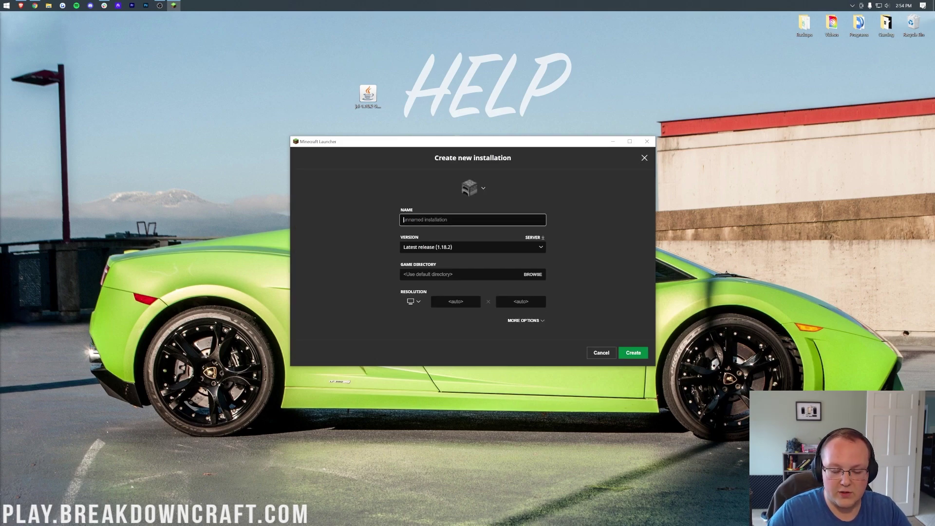
pyautogui.write('Play.BreakdownCraft.')
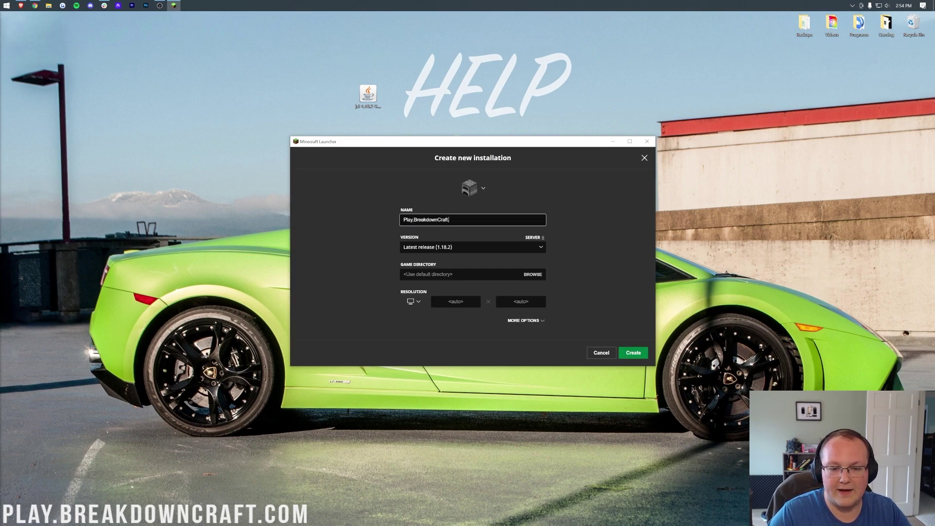
pyautogui.write('com')
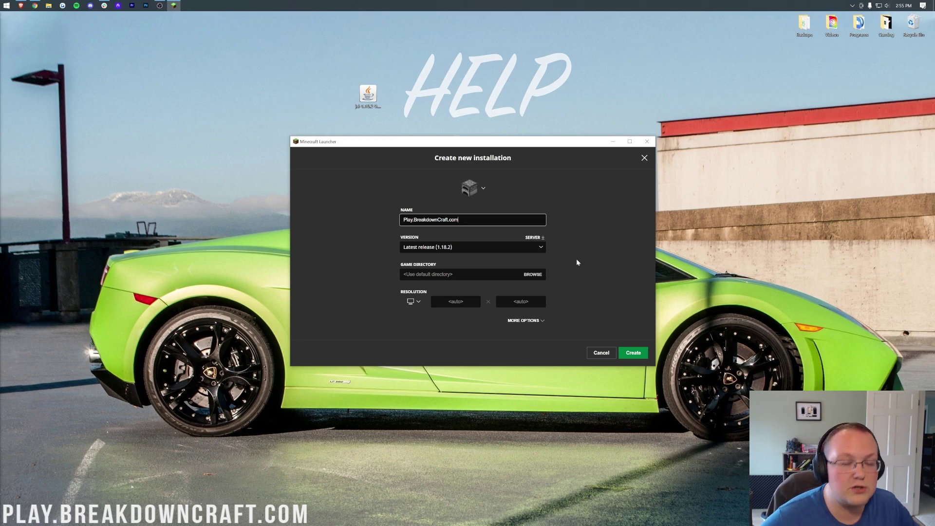
pyautogui.moveTo(460, 220); pyautogui.dragTo(403, 219)
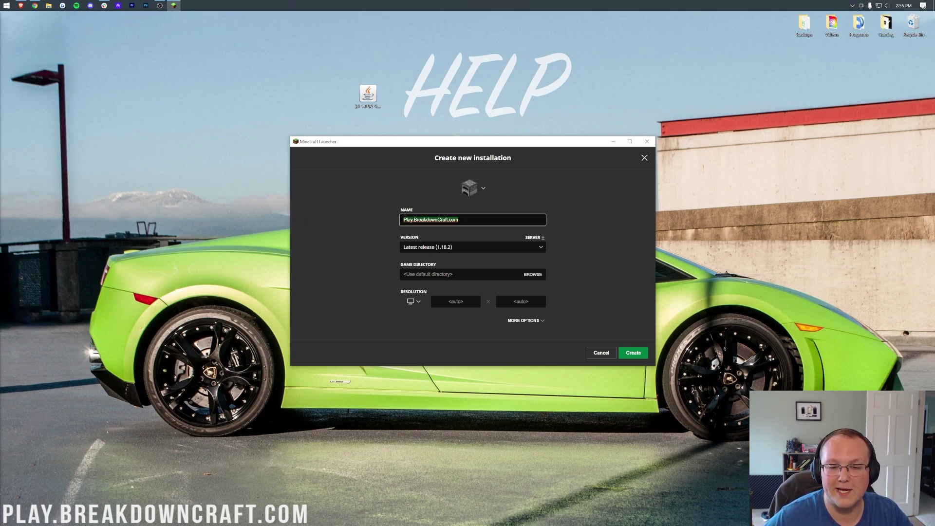
pyautogui.click(472, 235)
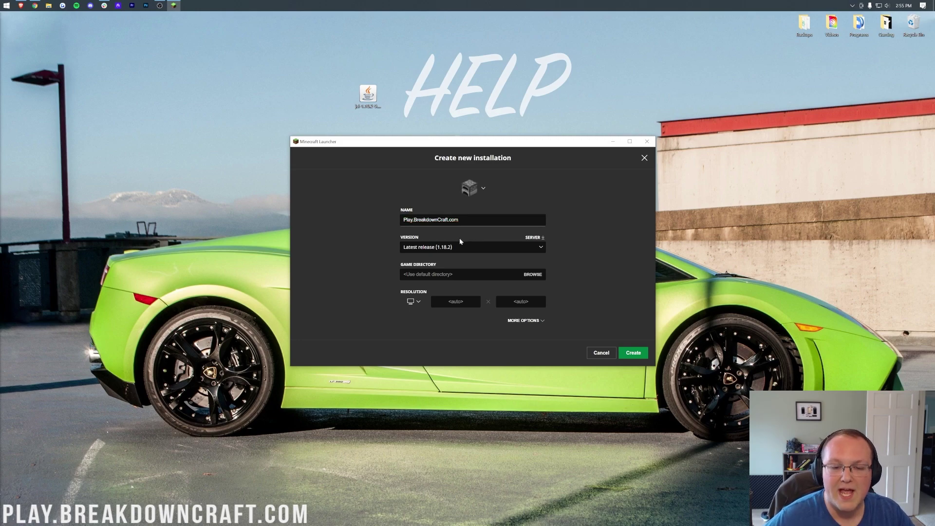
# Set the new installation's version to release 1.18.2-forge-40.0.4.
pyautogui.click(448, 247)
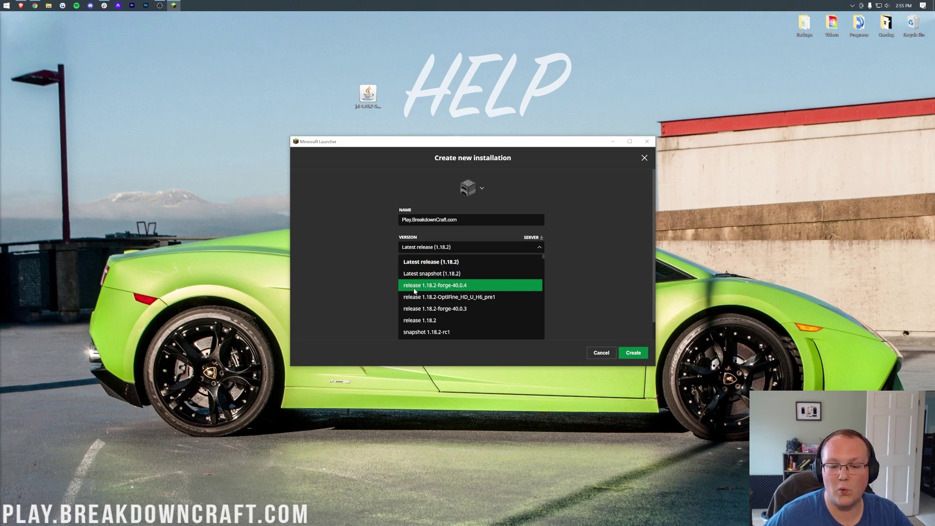
pyautogui.scroll(-8, 458, 288)
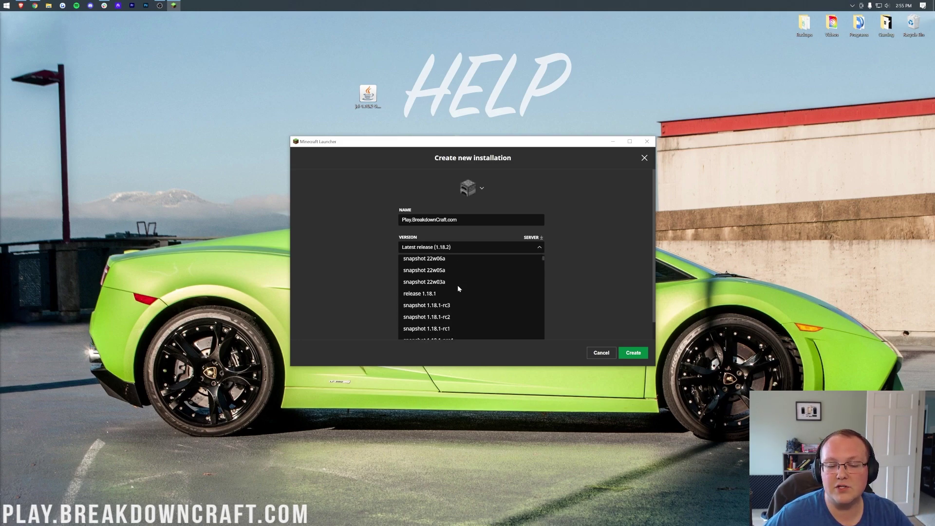
pyautogui.scroll(8, 458, 288)
pyautogui.click(450, 289)
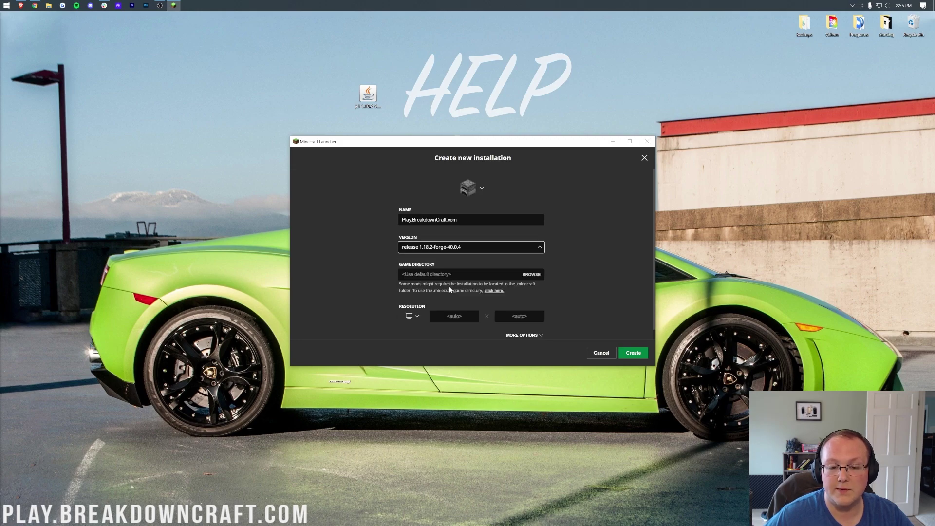
# Set the installation's resolution to 1920 x 1080 and create it.
pyautogui.click(413, 315)
pyautogui.click(412, 290)
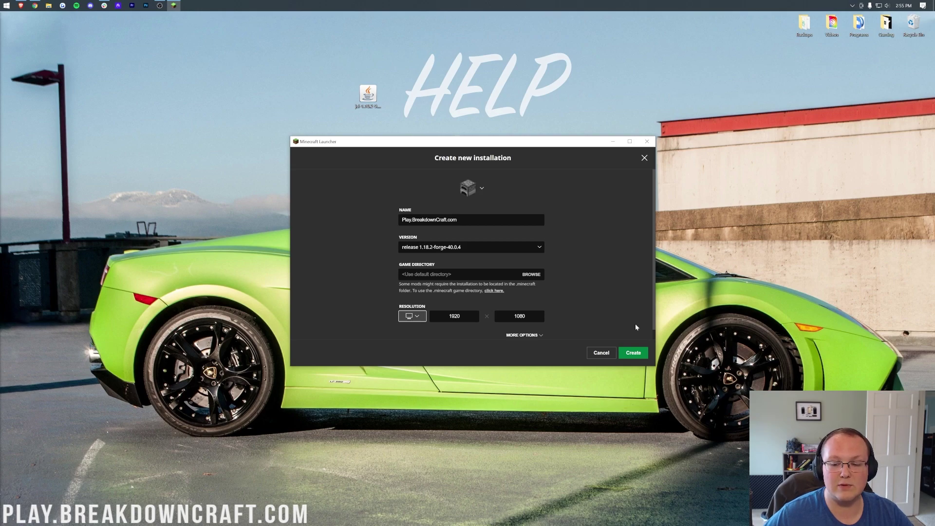
pyautogui.click(633, 355)
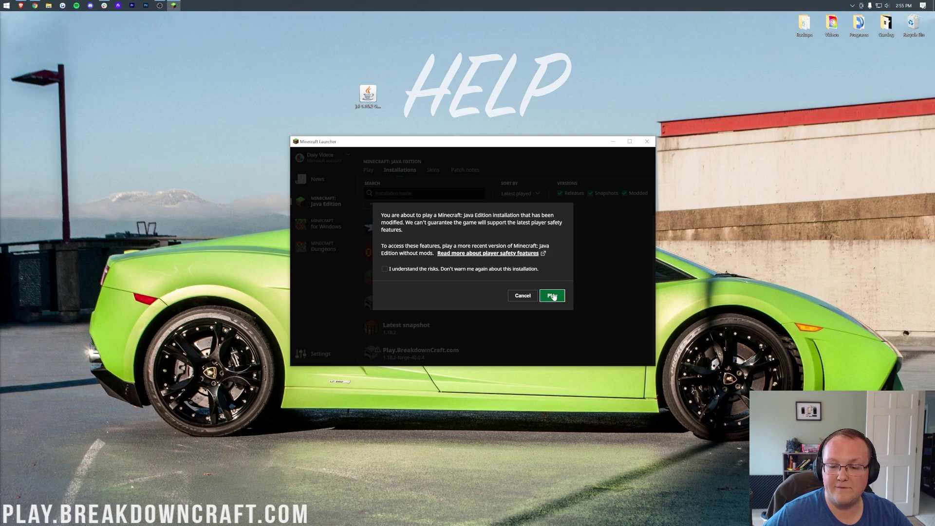
# Launch the modded Forge 1.18.2 installation despite the player safety notice and bring the Minecraft window forward.
pyautogui.click(552, 292)
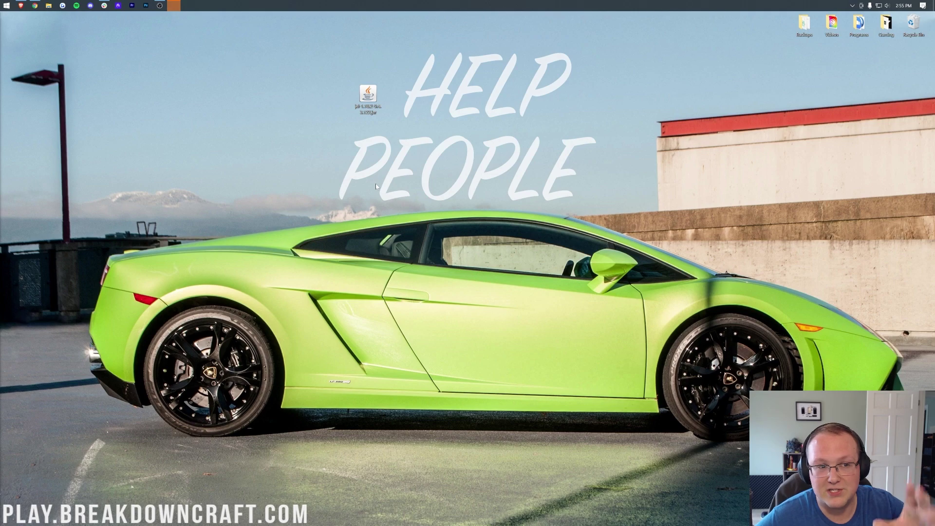
pyautogui.click(174, 5)
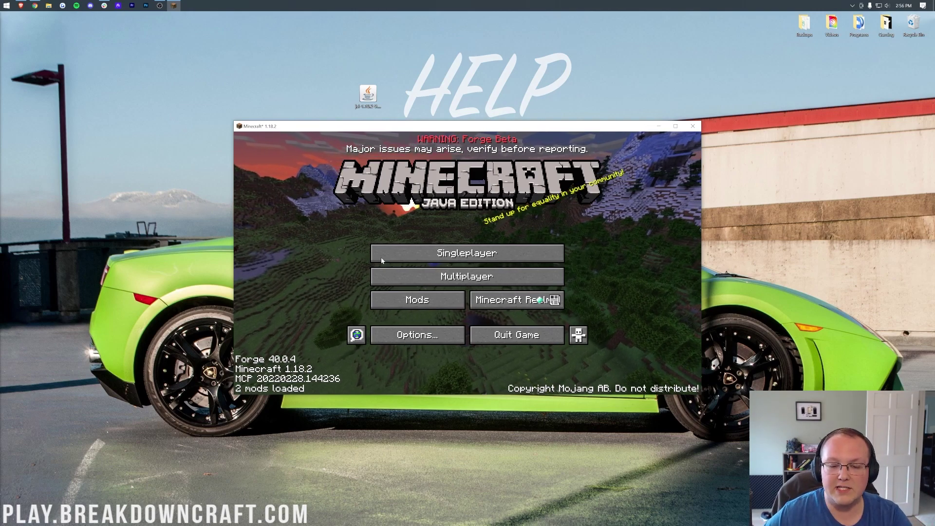
# Open the mods folder from the game's mod list and move the Just Enough Items jar from the desktop into it.
pyautogui.click(401, 306)
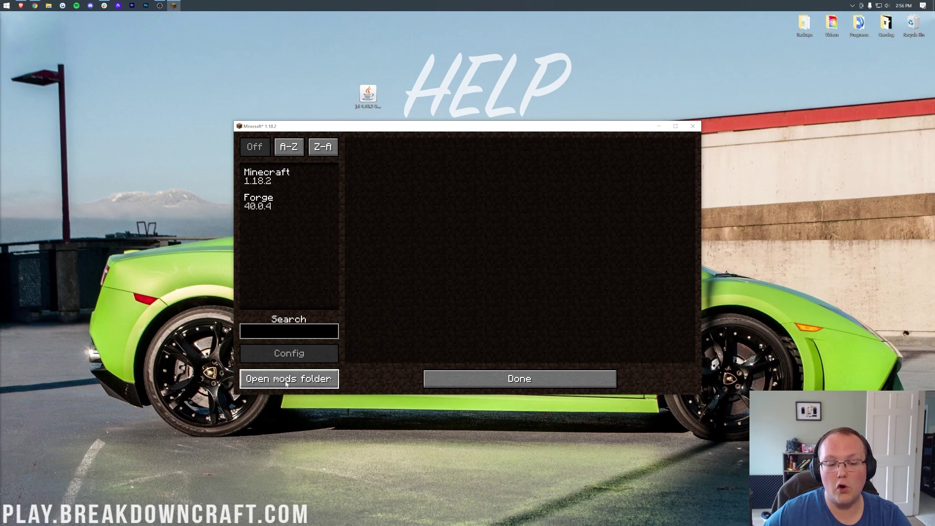
pyautogui.click(434, 380)
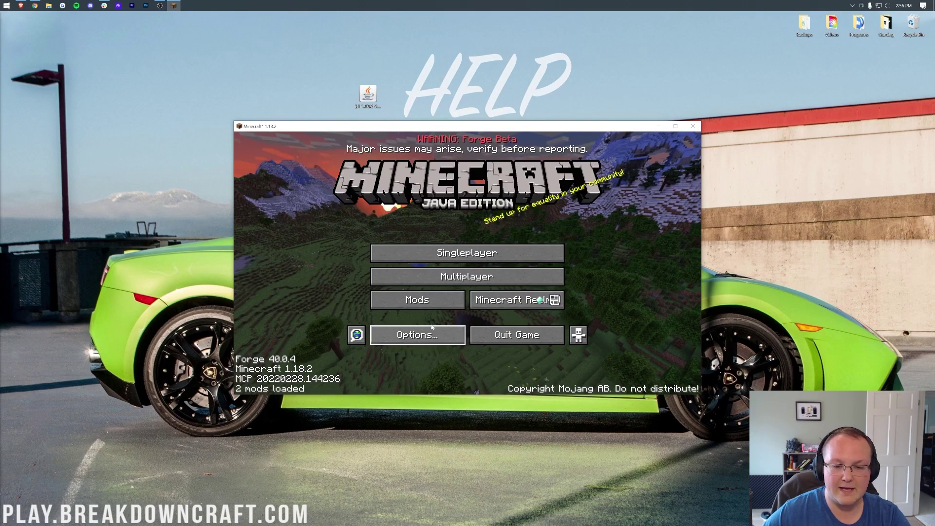
pyautogui.click(430, 305)
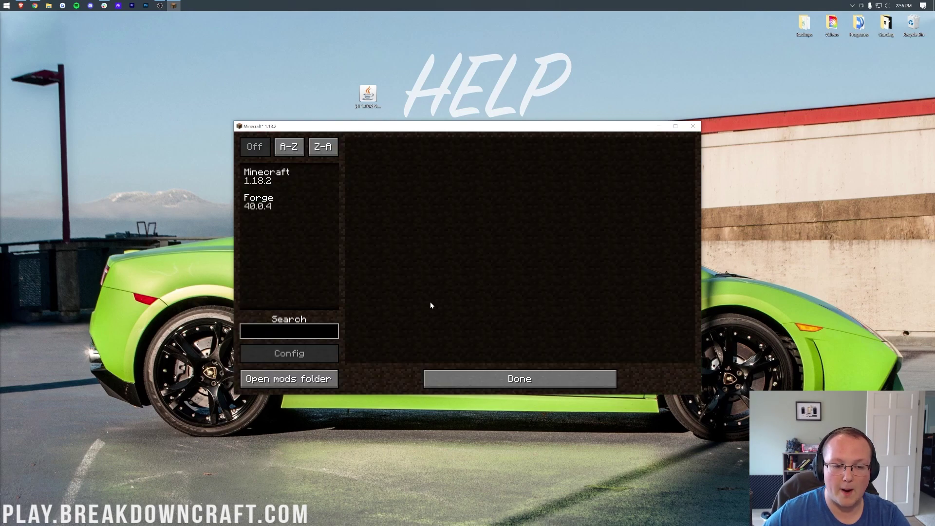
pyautogui.click(310, 375)
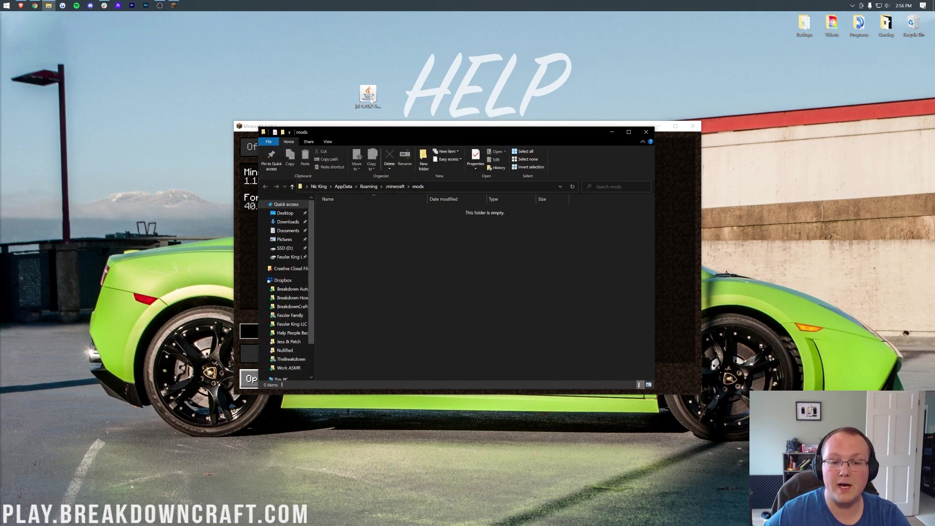
pyautogui.moveTo(369, 97); pyautogui.dragTo(382, 267)
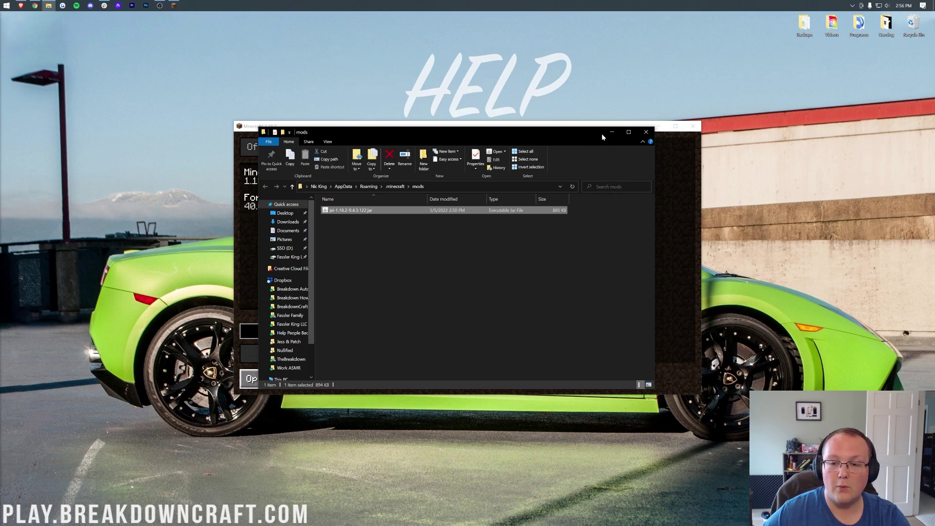
pyautogui.click(647, 132)
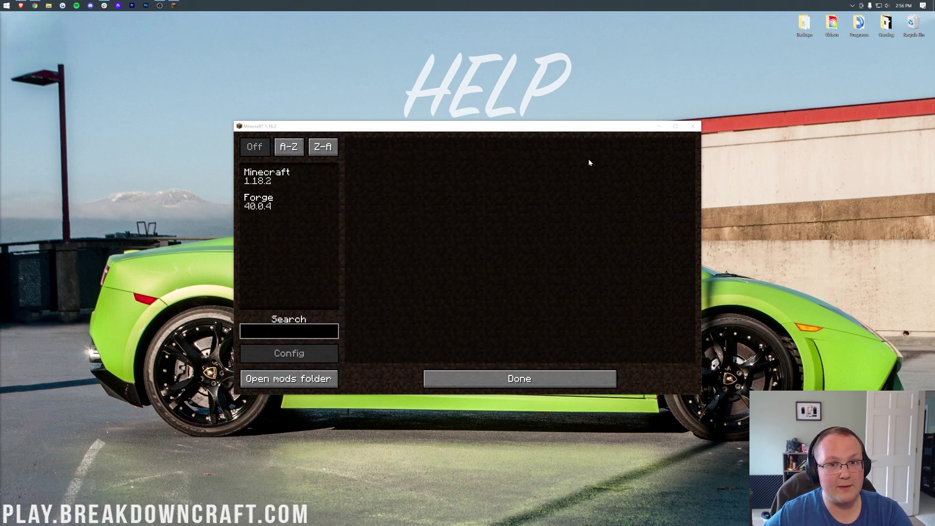
# Quit the game, reopen the Minecraft Launcher and launch the Play.BreakdownCraft.com Forge installation despite the safety notice.
pyautogui.click(519, 379)
pyautogui.click(531, 336)
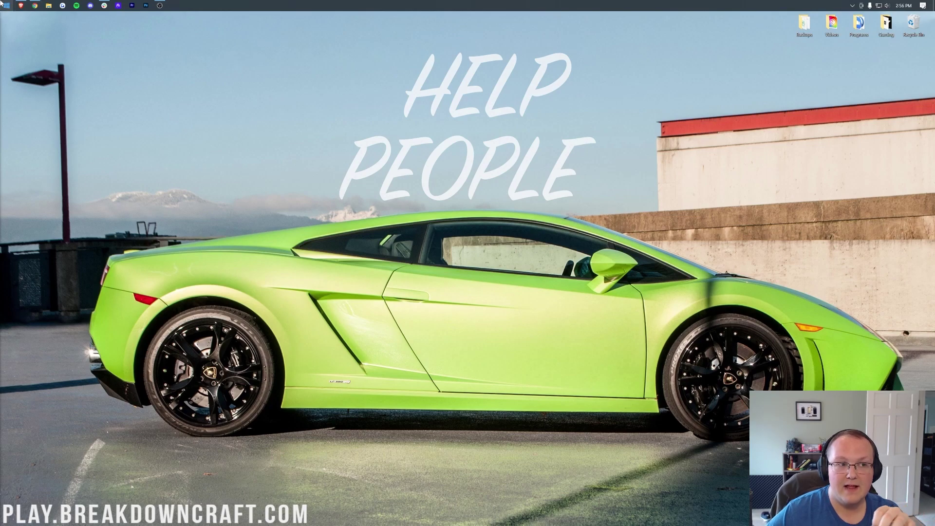
pyautogui.click(4, 5)
pyautogui.click(130, 85)
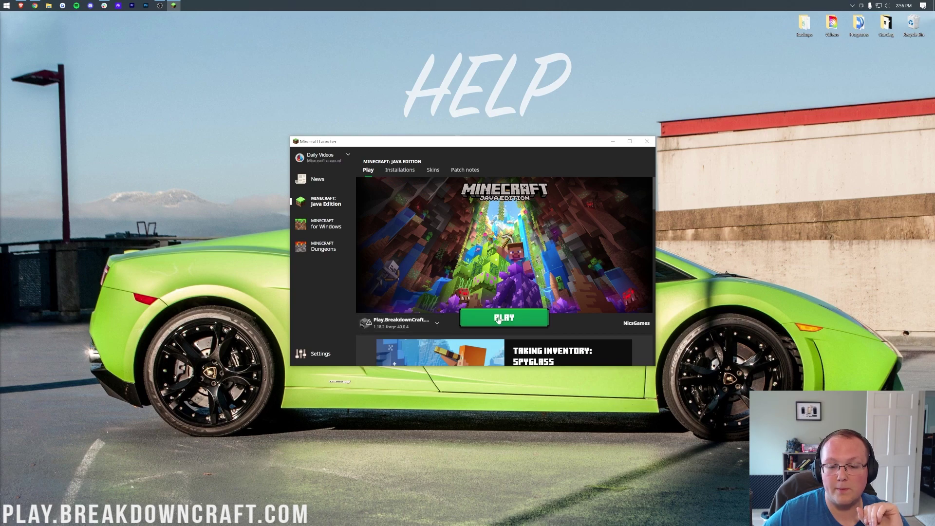
pyautogui.click(498, 319)
pyautogui.click(552, 297)
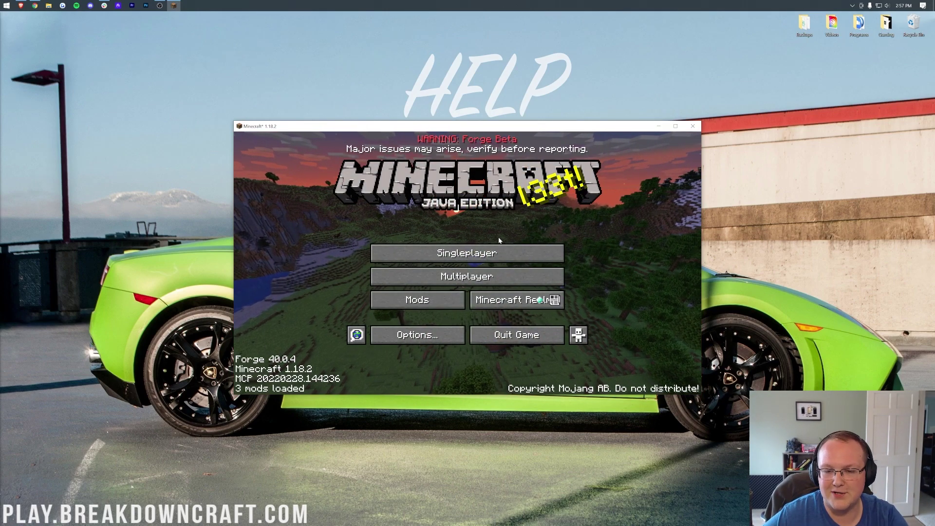
# Check the Just Enough Items entry in the game's mod list and return to the title screen.
pyautogui.click(453, 300)
pyautogui.click(275, 233)
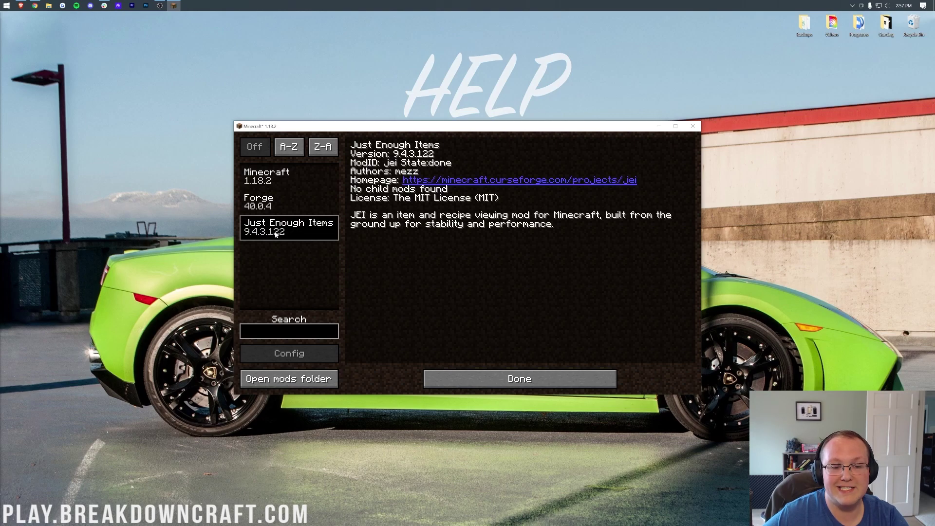
pyautogui.click(498, 377)
# Join the Play.BreakdownCraft.com multiplayer server and open the inventory.
pyautogui.click(458, 272)
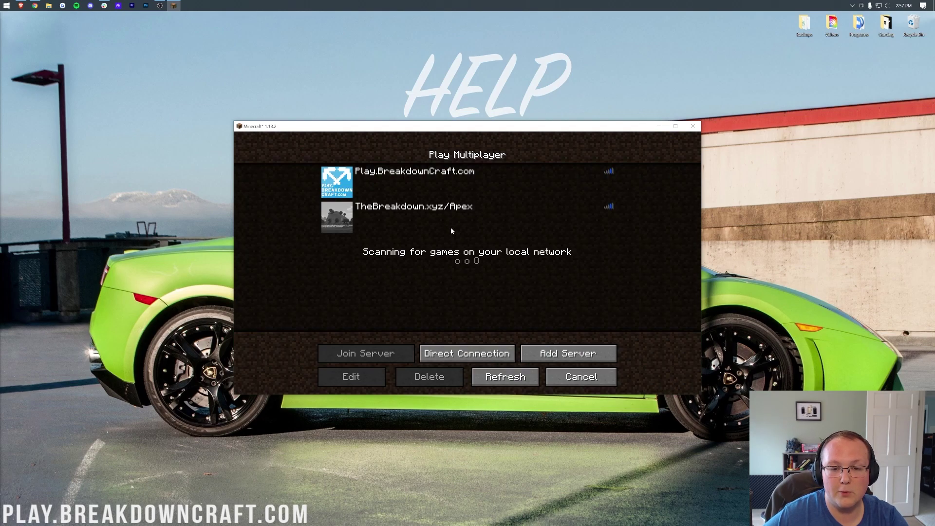
pyautogui.doubleClick(446, 183)
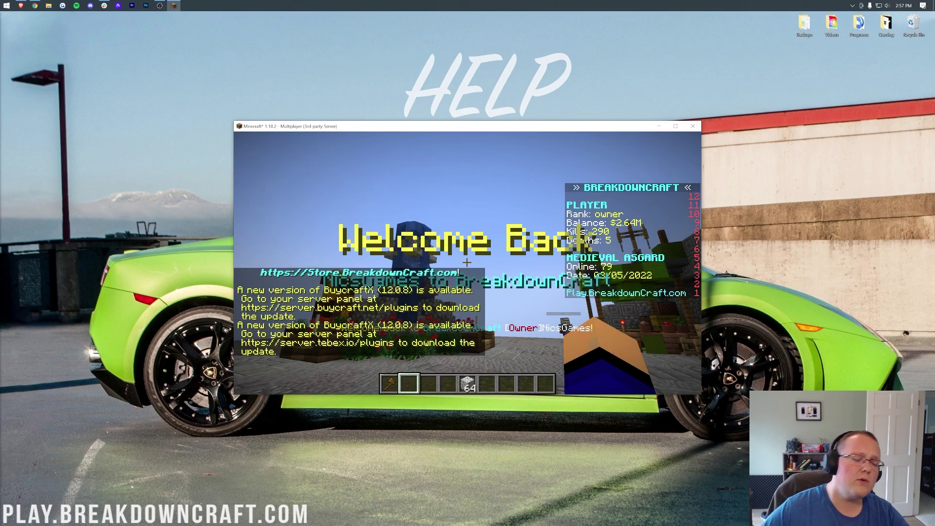
pyautogui.press('e')
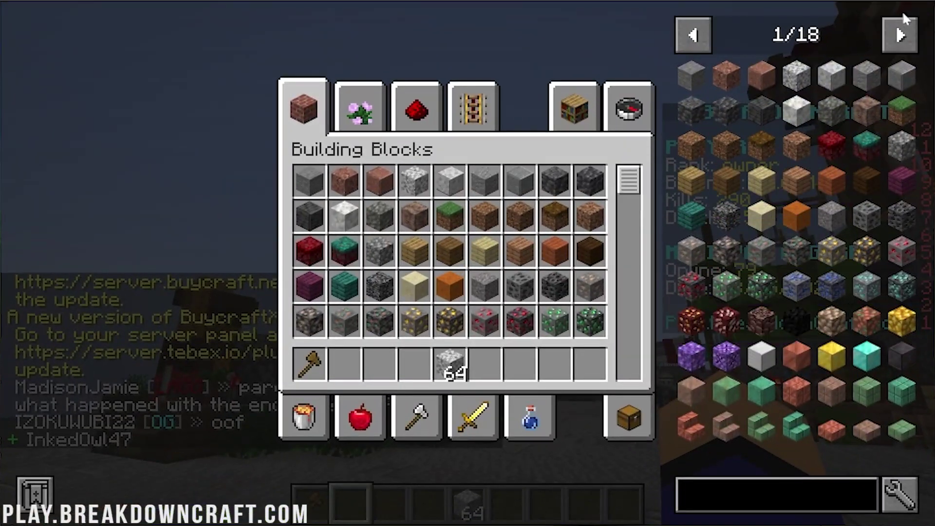
# Page forward through the Just Enough Items item list to page 13.
pyautogui.click(902, 27)
pyautogui.tripleClick(903, 27)
pyautogui.tripleClick(902, 27)
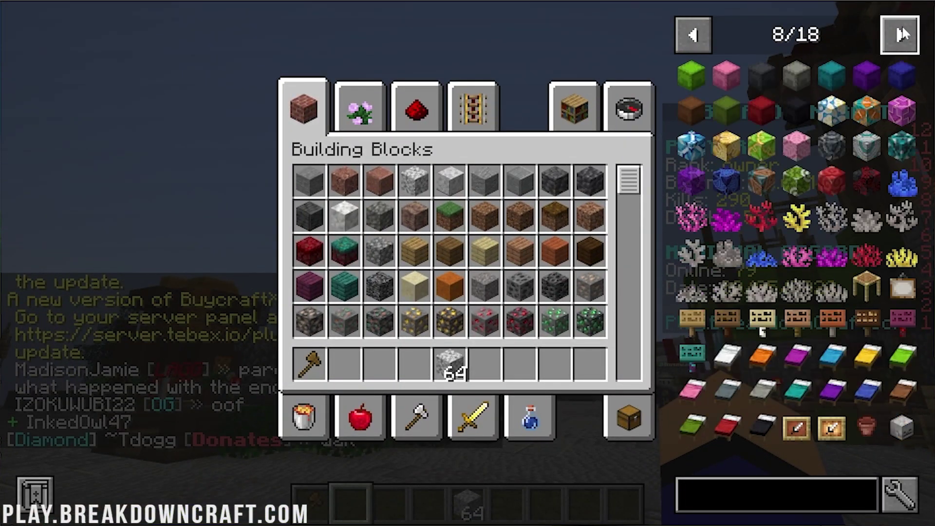
pyautogui.tripleClick(903, 29)
pyautogui.doubleClick(903, 34)
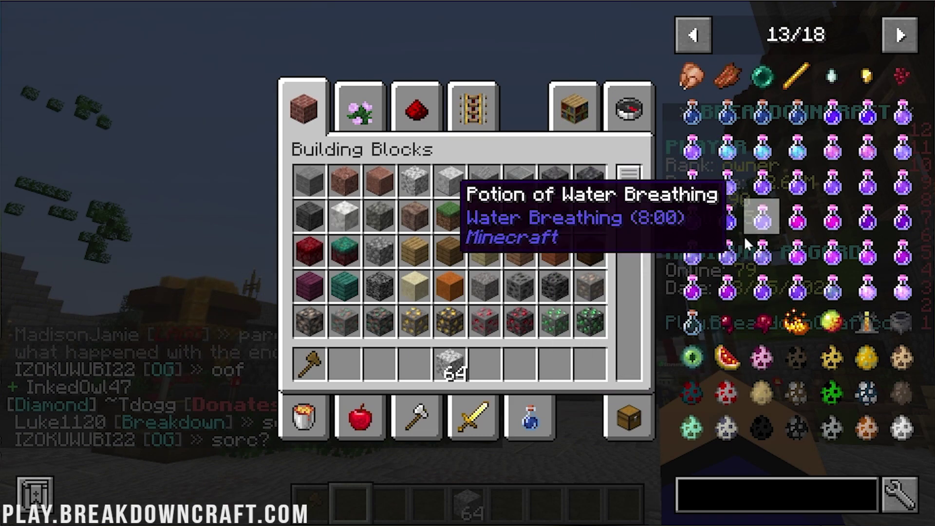
# Look up the crafting recipes for the gold nugget, gold ingot, gold block, cauldron and brewing stand.
pyautogui.click(866, 76)
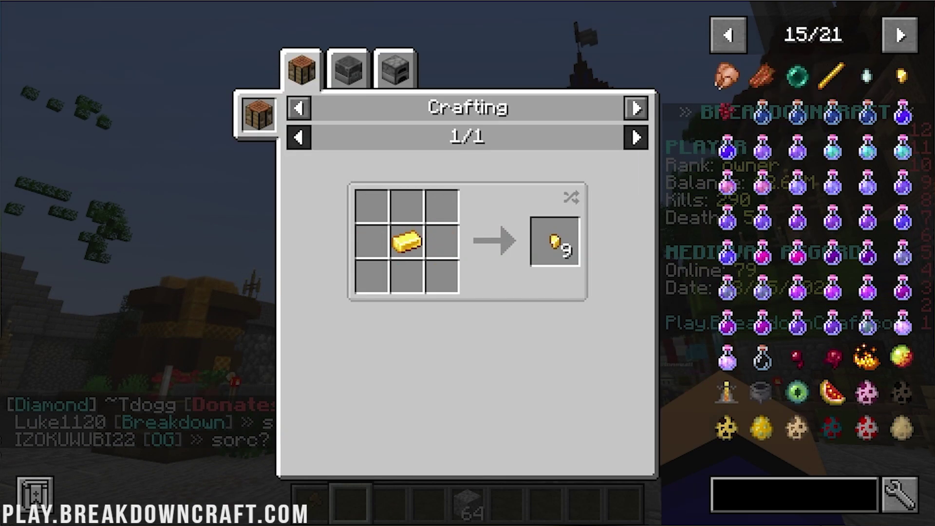
pyautogui.click(407, 243)
pyautogui.click(419, 384)
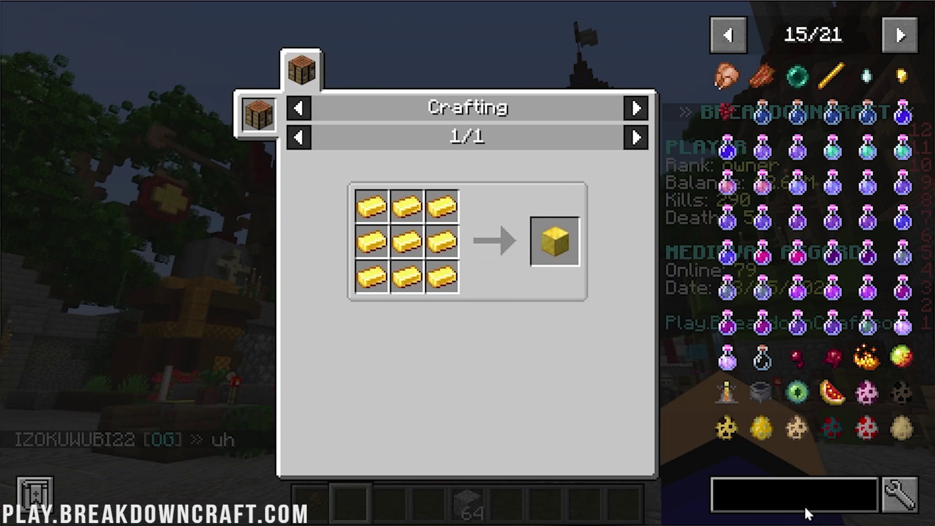
pyautogui.click(762, 390)
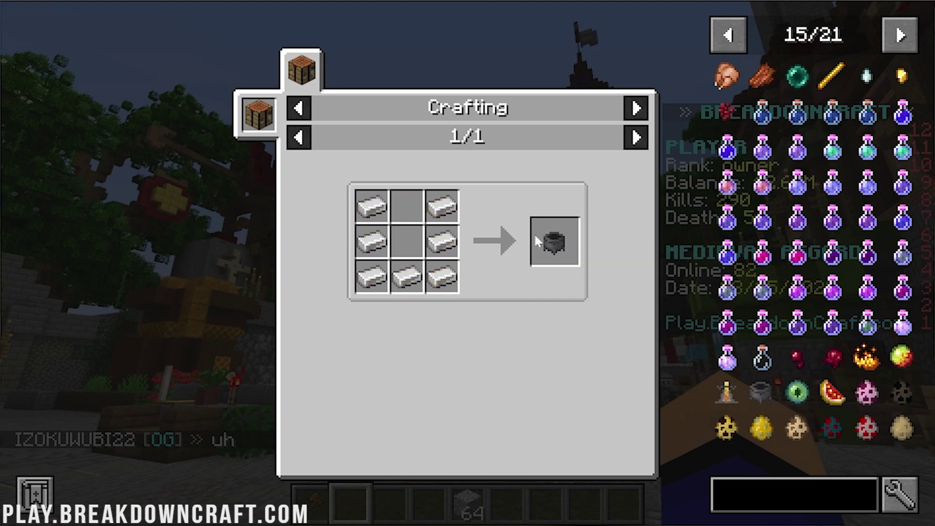
pyautogui.click(726, 392)
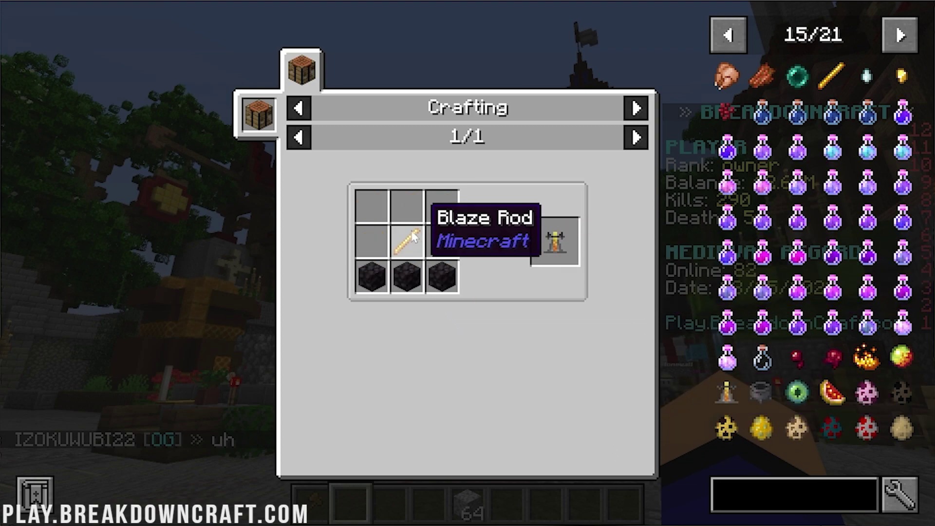
pyautogui.click(764, 497)
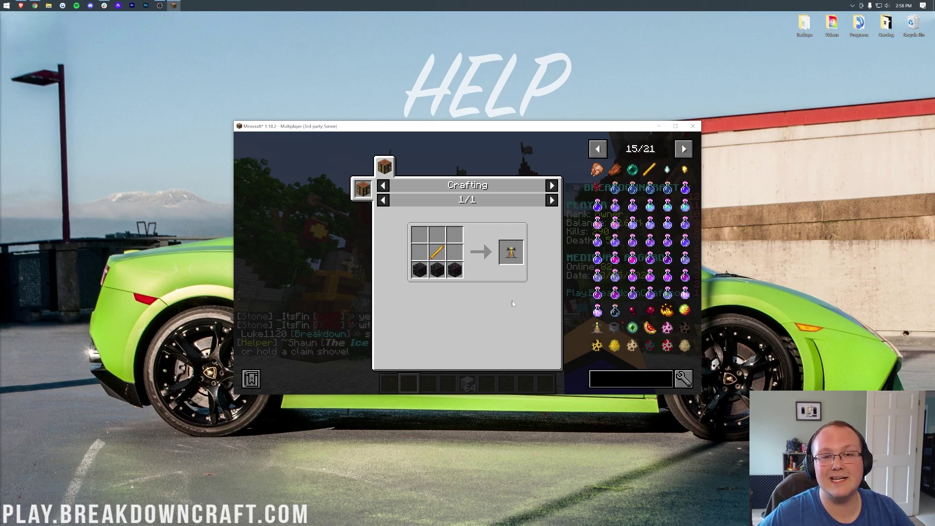
# Close the recipe view to return to the game world and hide the on-screen HUD.
pyautogui.press('Escape')
pyautogui.press('Escape')
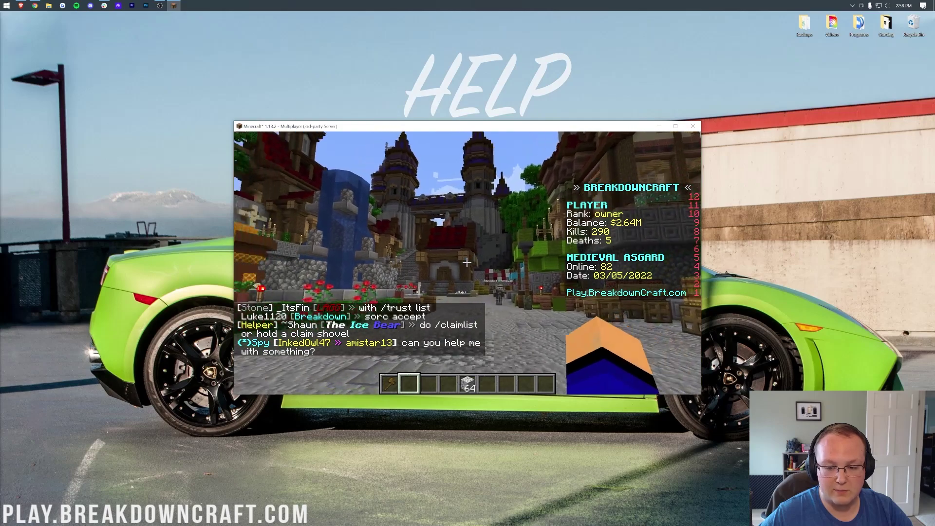
pyautogui.press('F1')
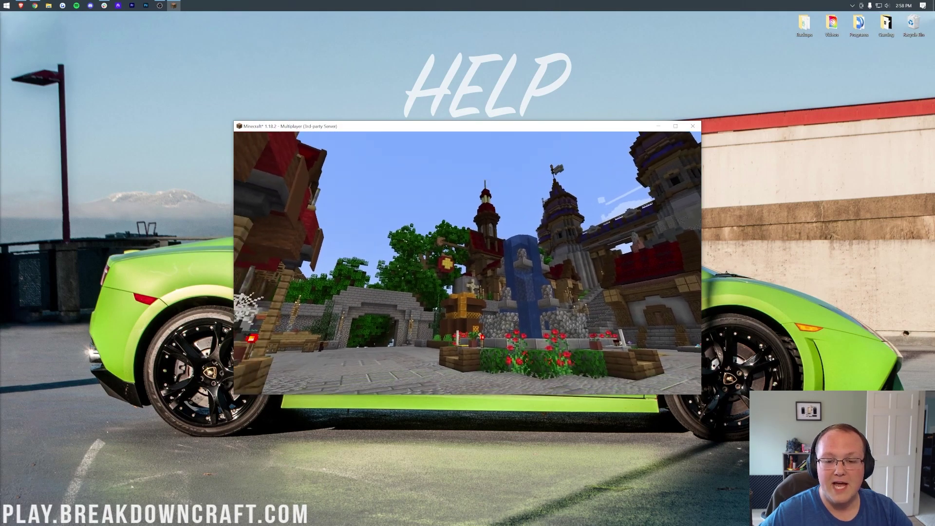